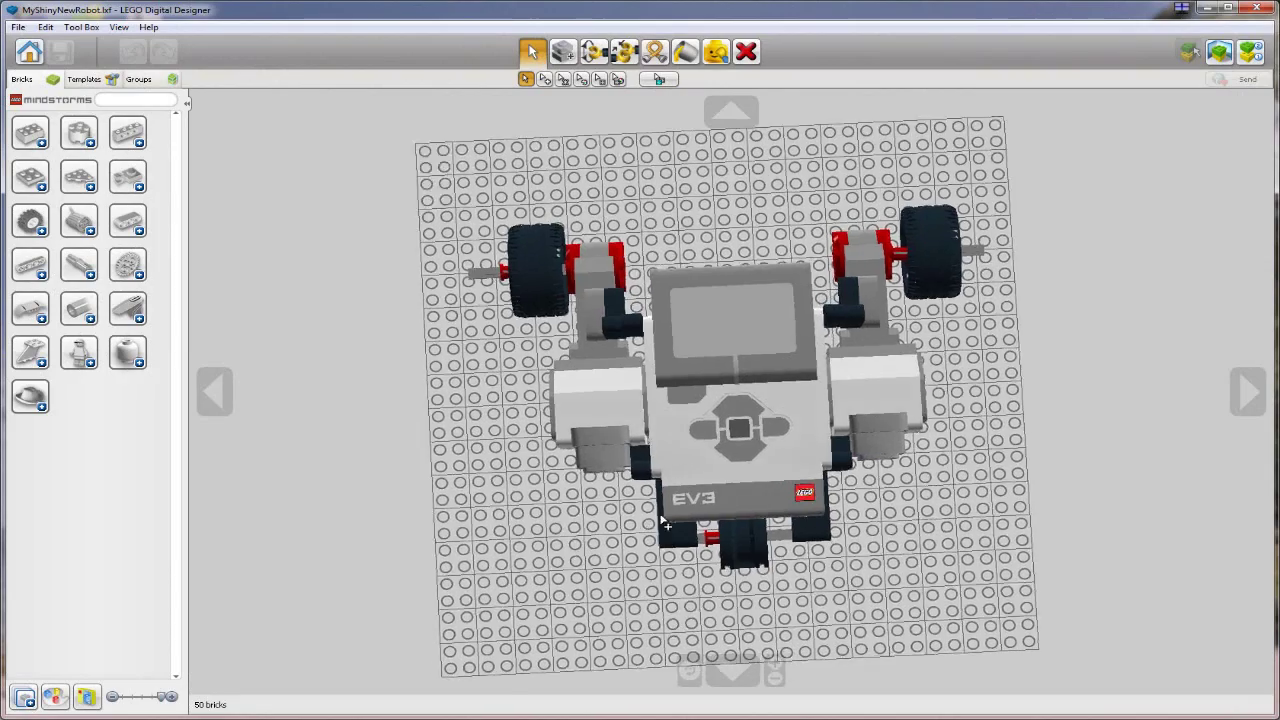
Orbit around the EV3 robot model: low side, side, rear-quarter, then facing the brick's front.
{"action": "right_click_drag", "start_coordinate": [760, 320], "coordinate": [929, 391]}
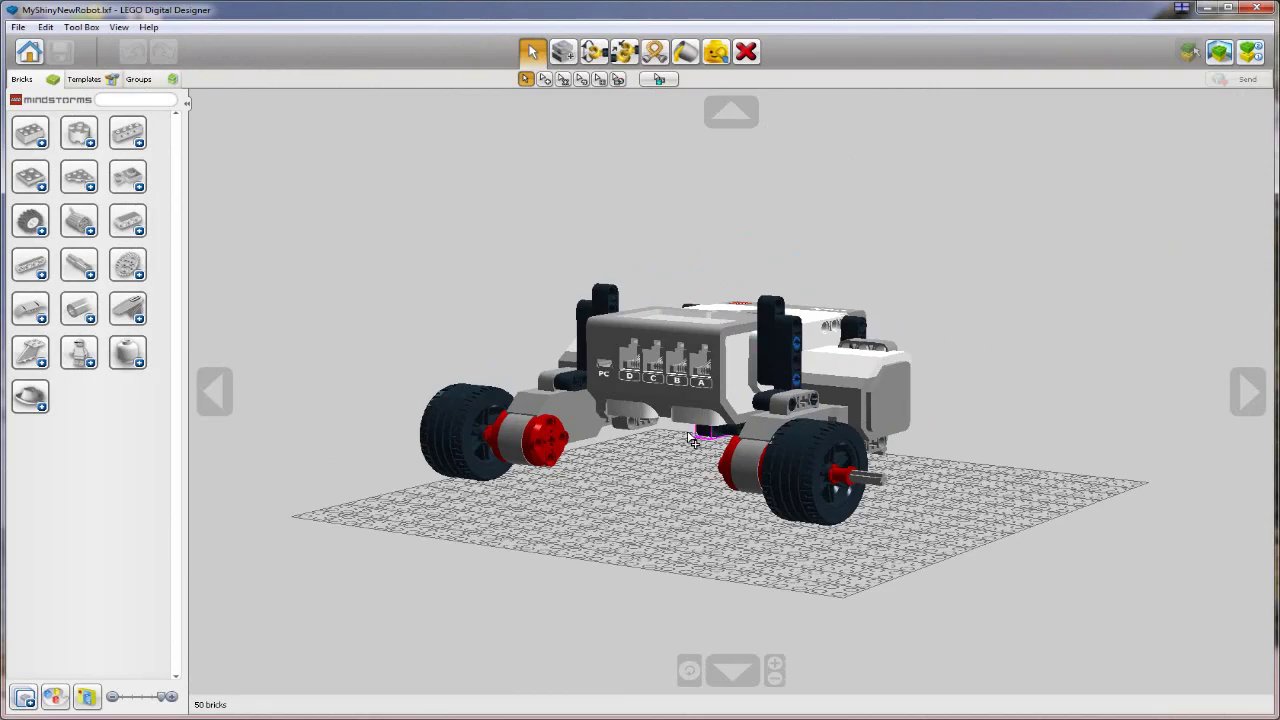
{"action": "right_click_drag", "start_coordinate": [700, 440], "coordinate": [1023, 457]}
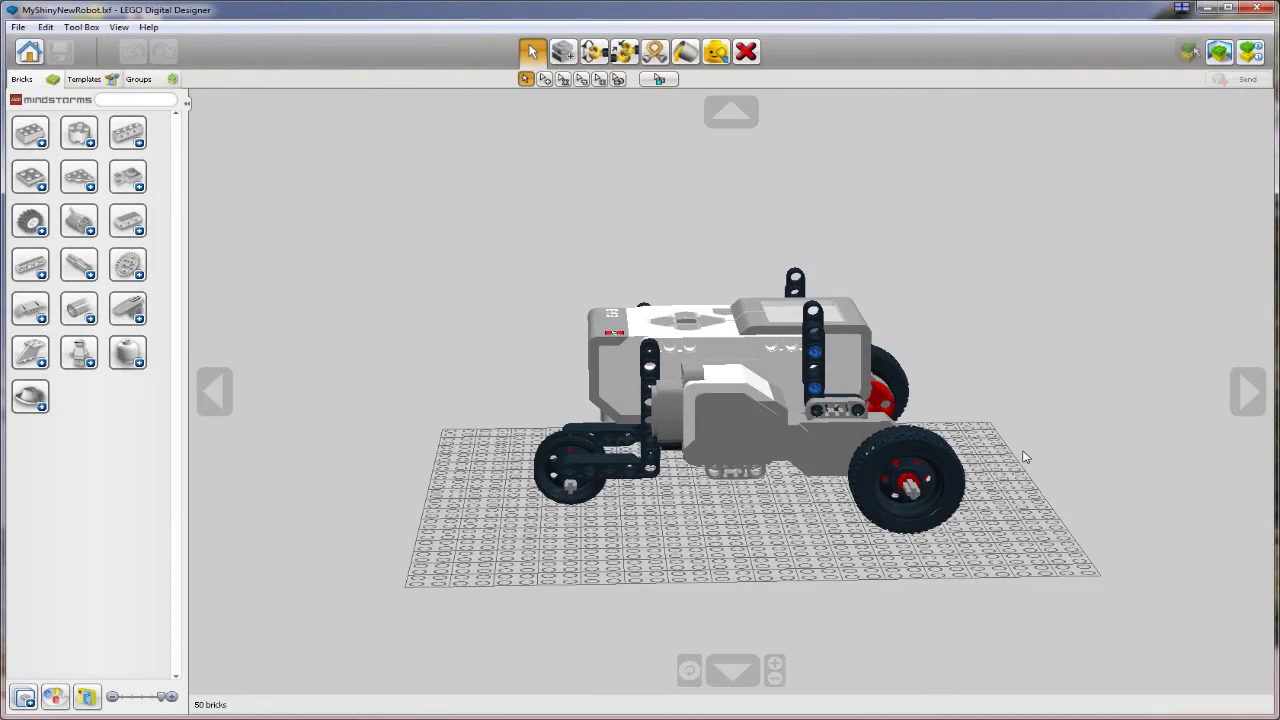
{"action": "right_click_drag", "start_coordinate": [1006, 457], "coordinate": [860, 510]}
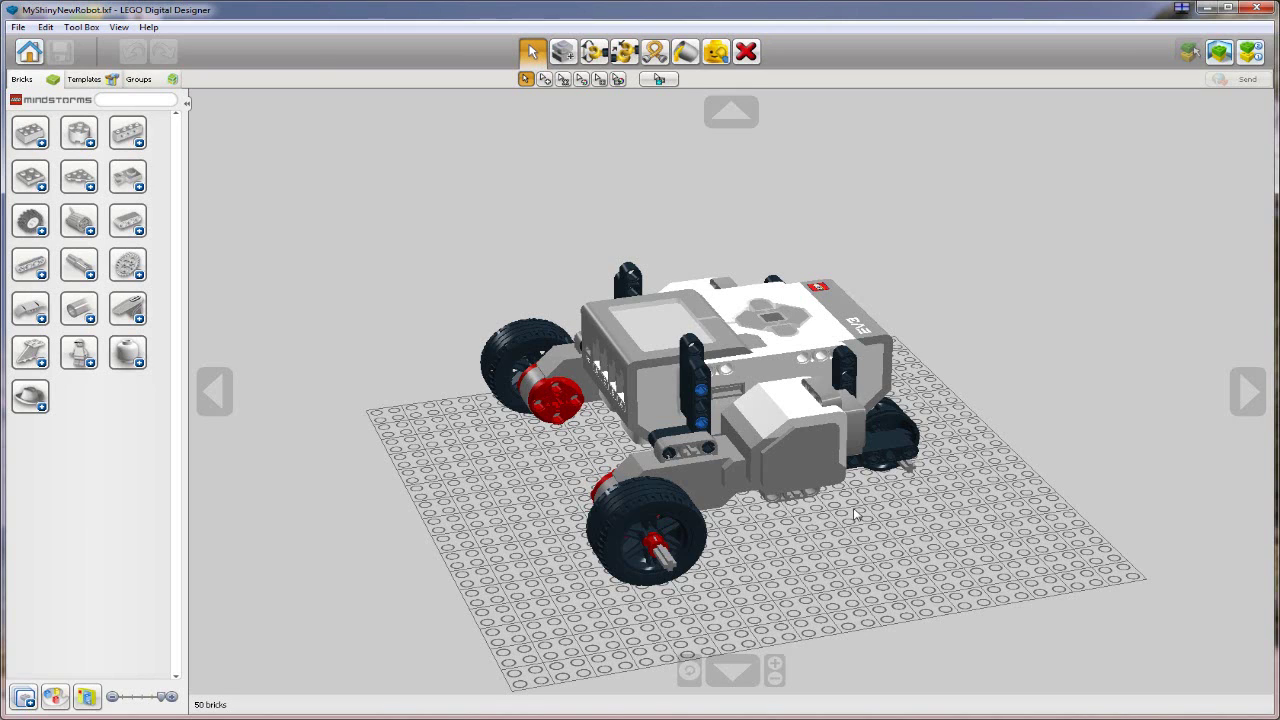
{"action": "right_click_drag", "start_coordinate": [919, 505], "coordinate": [672, 530]}
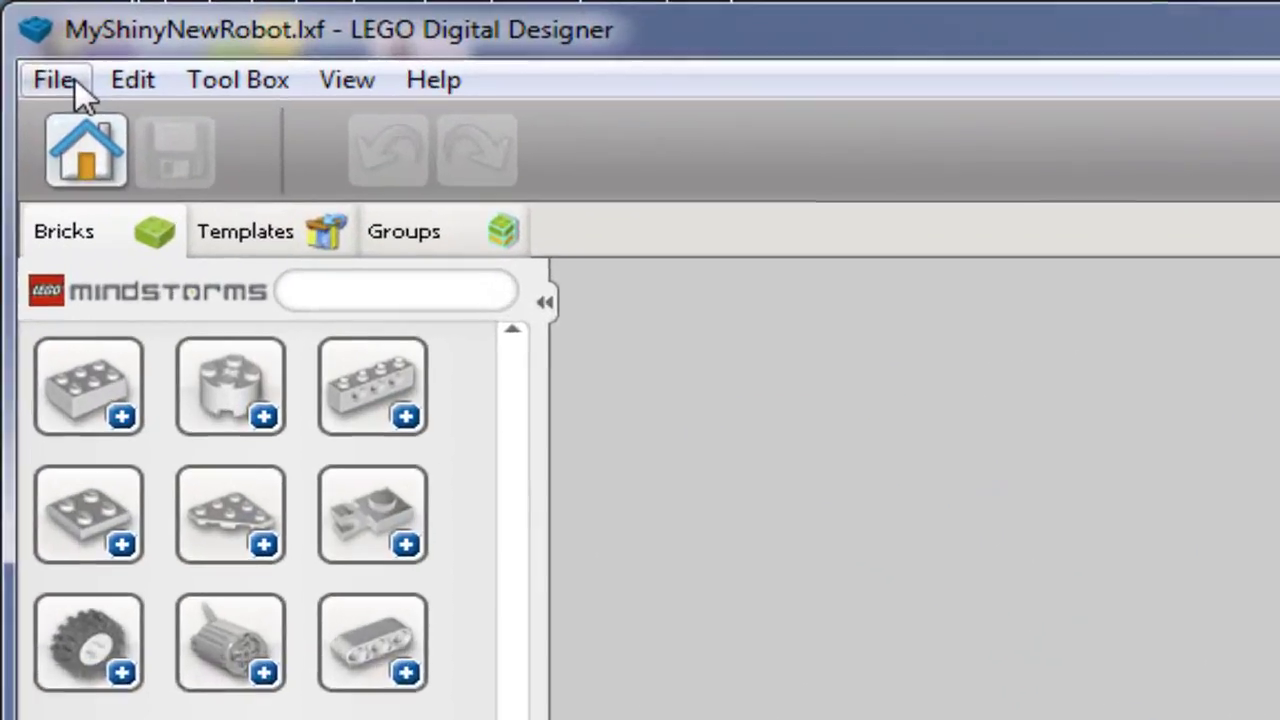
Export the model in LDraw (*.ldr) format as MyShinyNewRobot.ldr on the Desktop, overwriting the old file.
{"action": "left_click", "coordinate": [40, 51]}
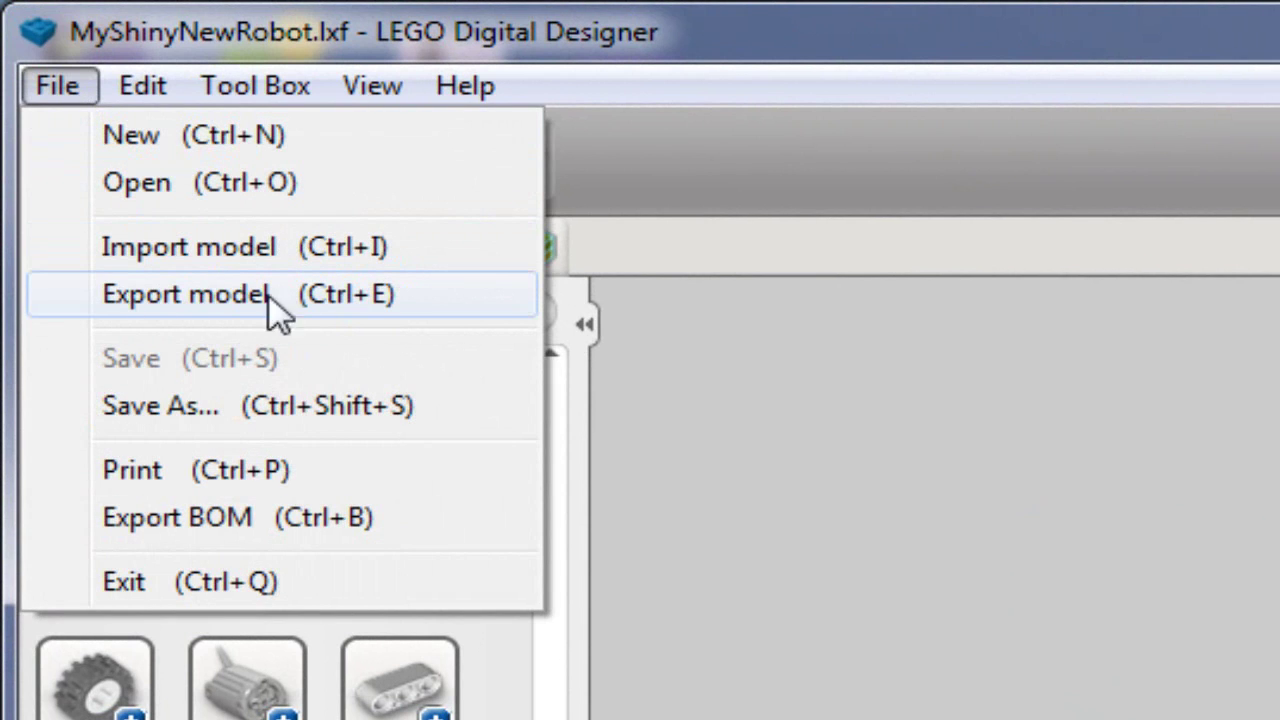
{"action": "left_click", "coordinate": [196, 312]}
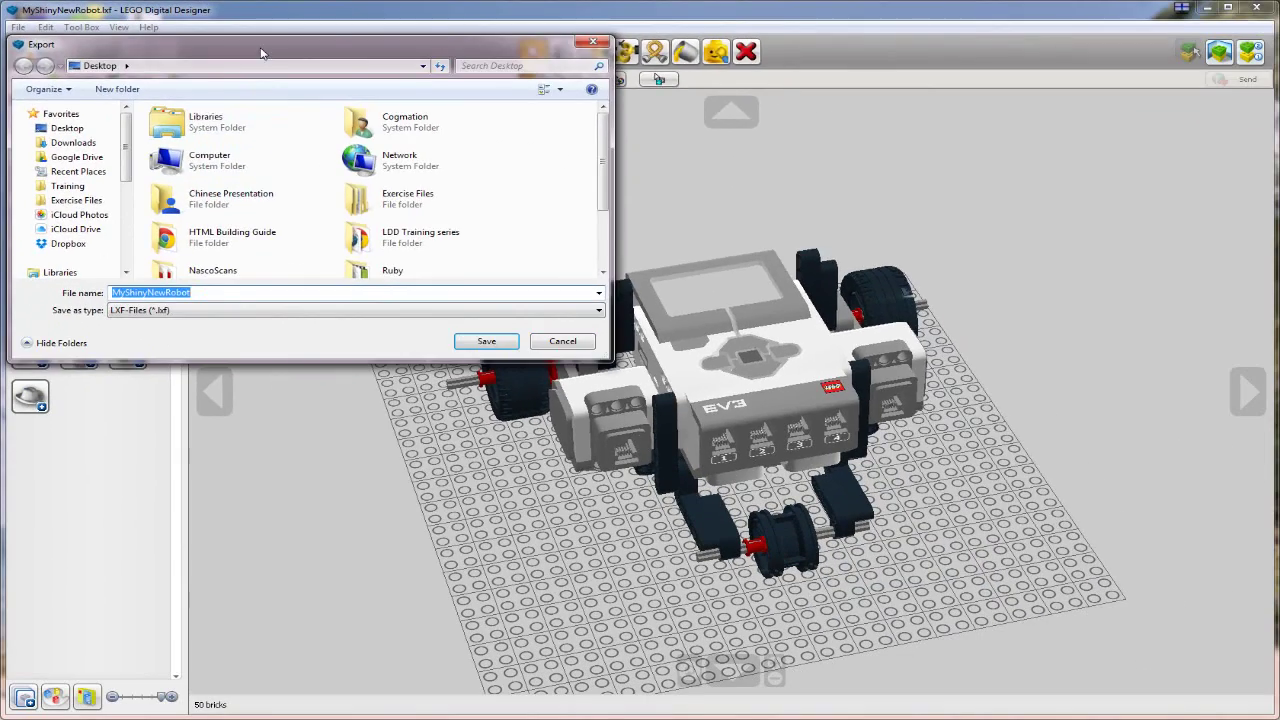
{"action": "left_click_drag", "start_coordinate": [355, 60], "coordinate": [944, 239]}
{"action": "left_click", "coordinate": [1033, 437]}
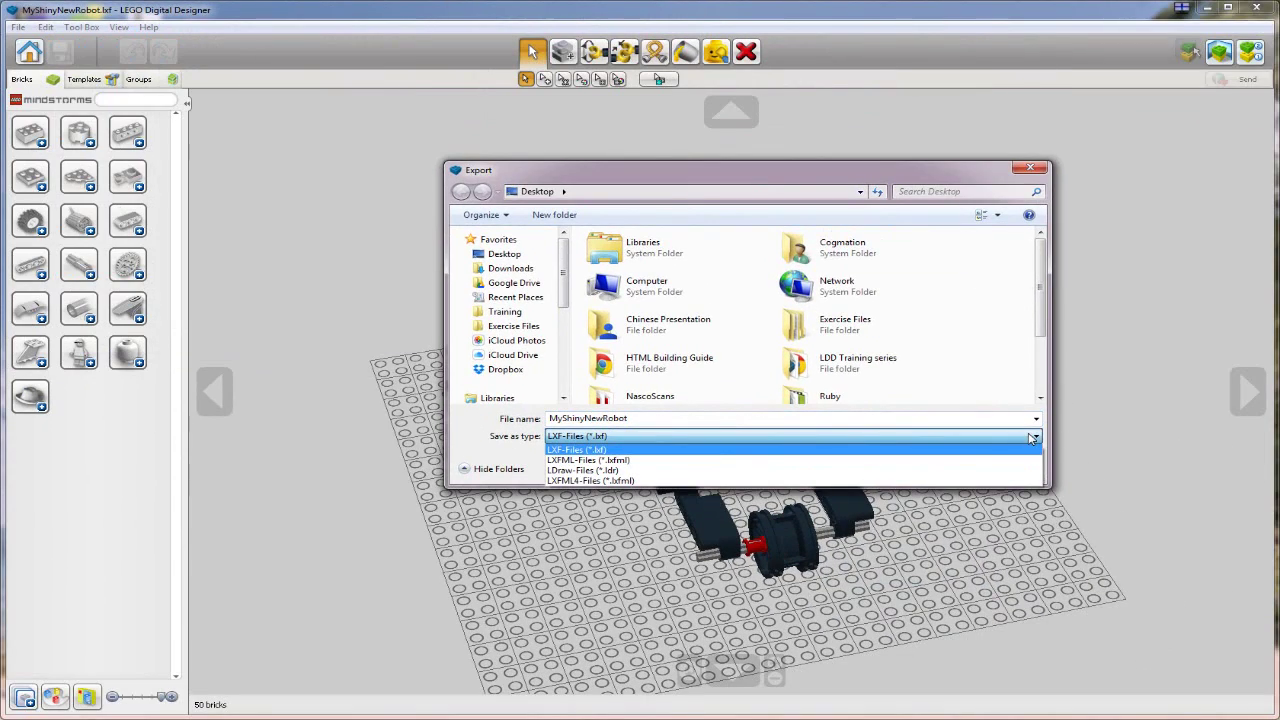
{"action": "left_click", "coordinate": [645, 470]}
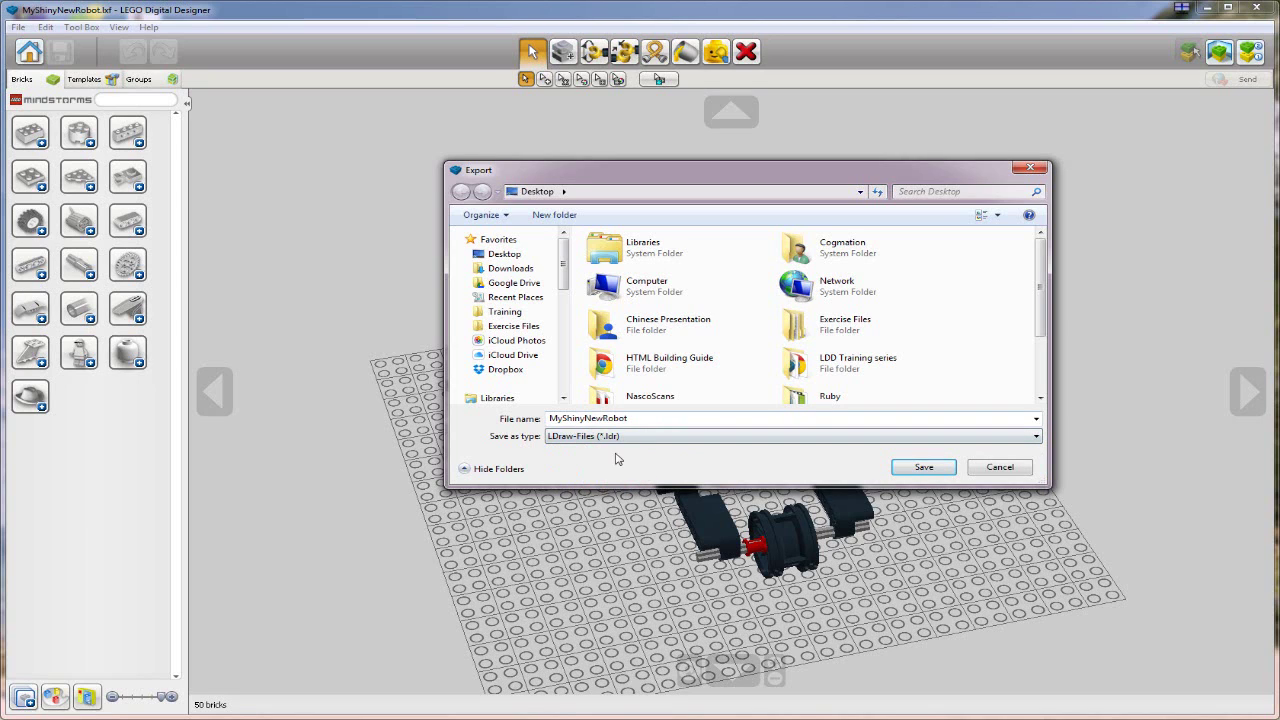
{"action": "left_click", "coordinate": [937, 470]}
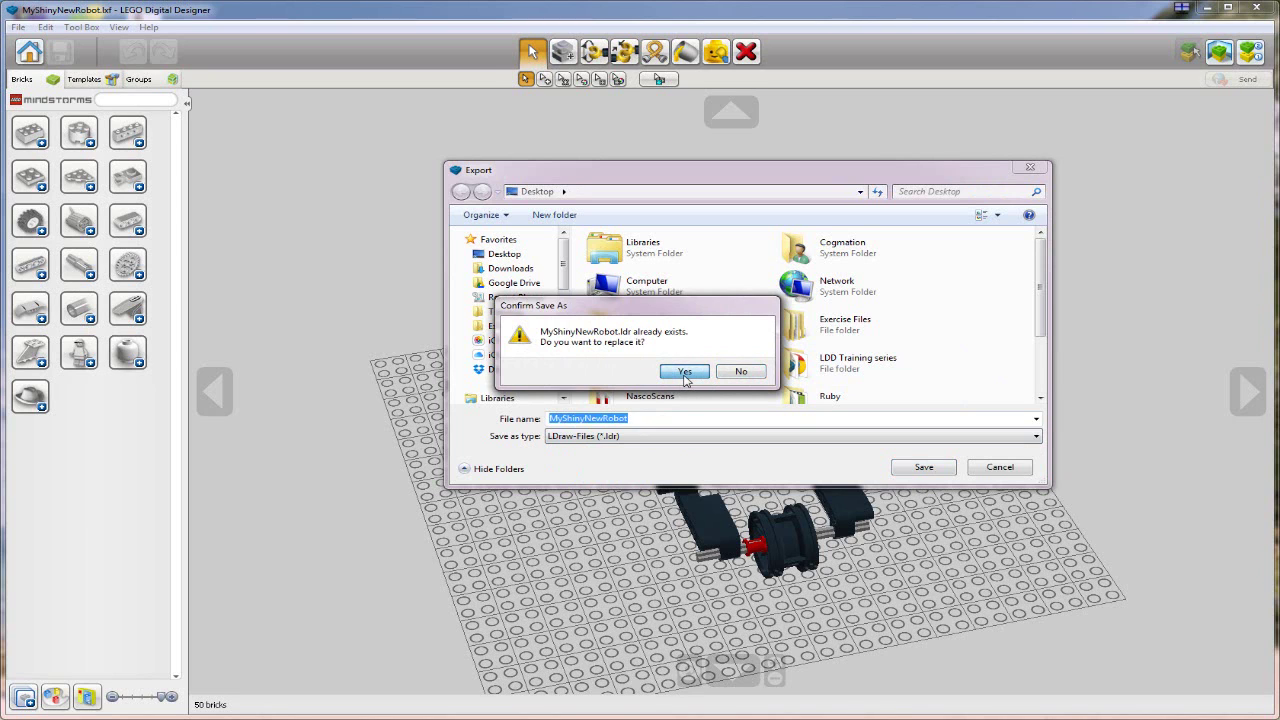
{"action": "left_click", "coordinate": [685, 372]}
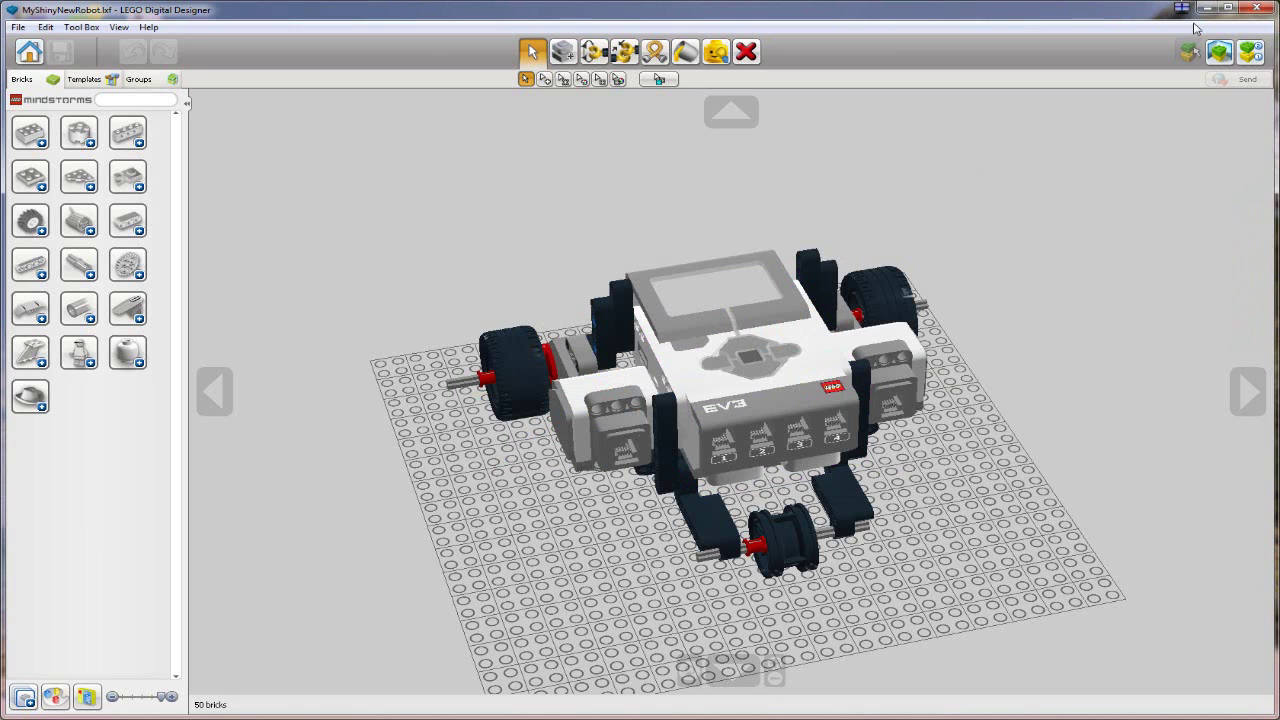
Minimize LDD and create a Cleanup Challenge (EV3) project with the suggested name, overwriting the existing one.
{"action": "left_click", "coordinate": [1207, 8]}
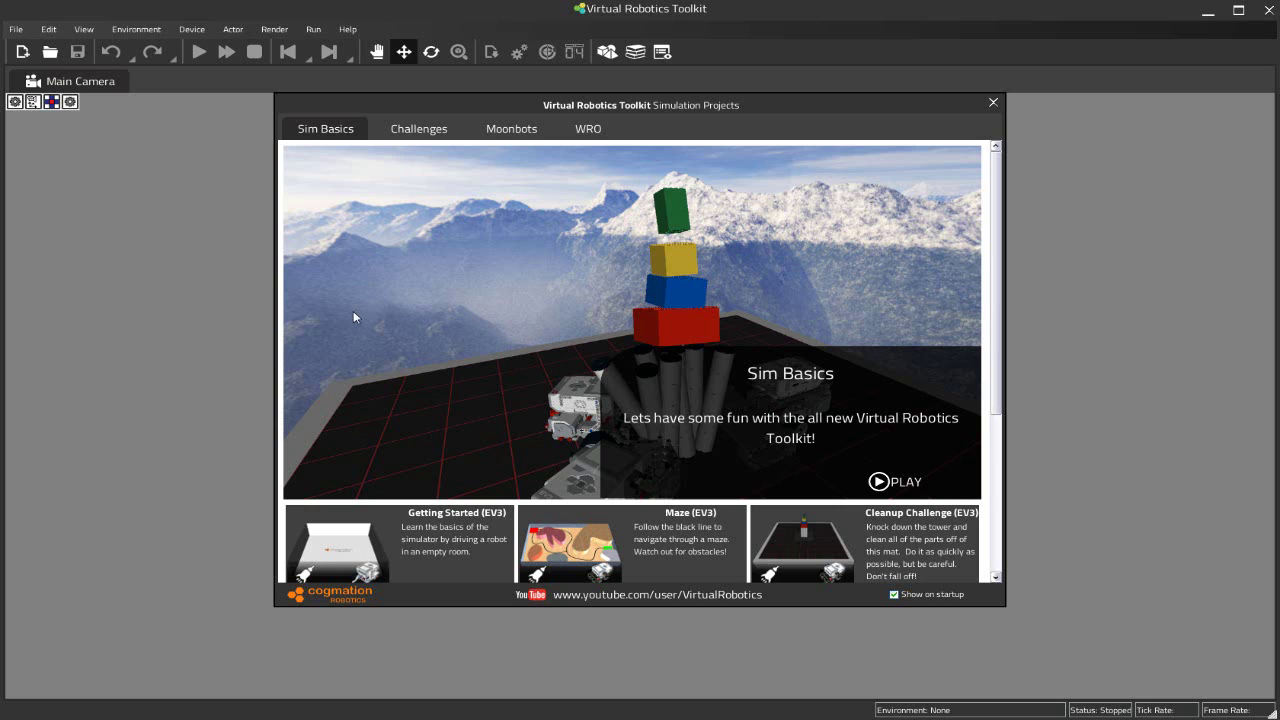
{"action": "scroll", "coordinate": [355, 317], "scroll_direction": "down", "scroll_amount": 3}
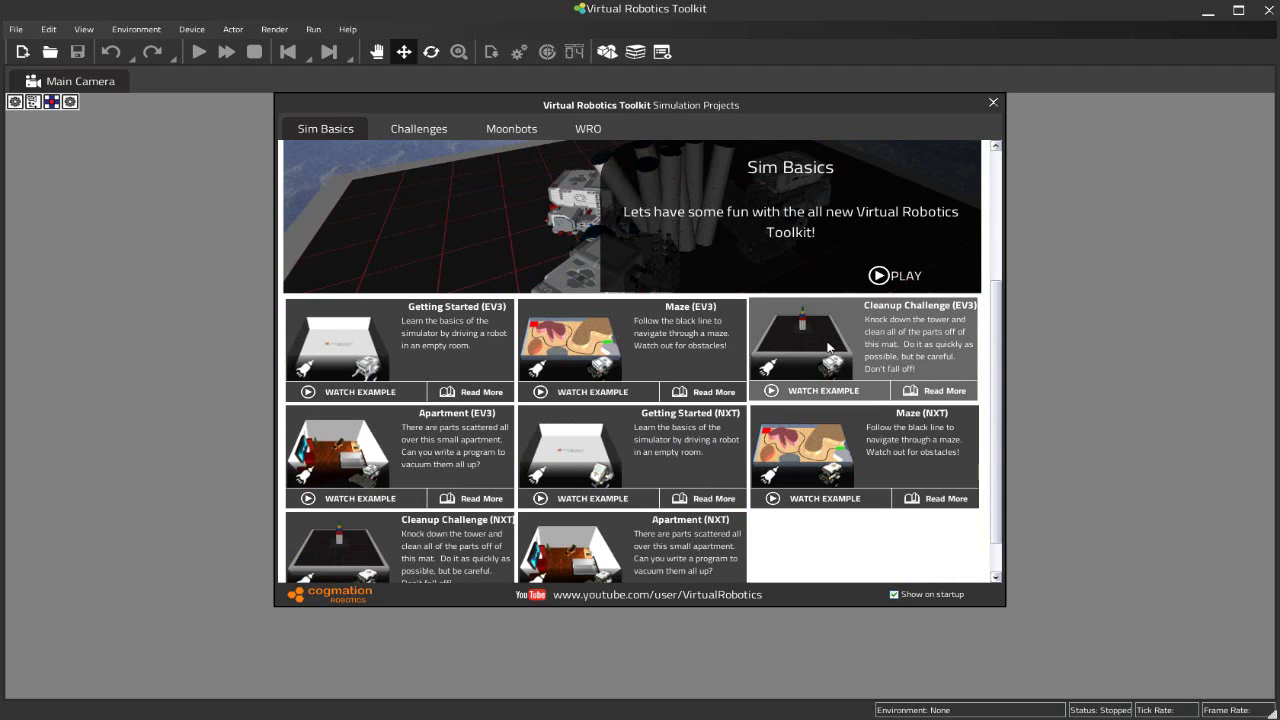
{"action": "left_click", "coordinate": [828, 347]}
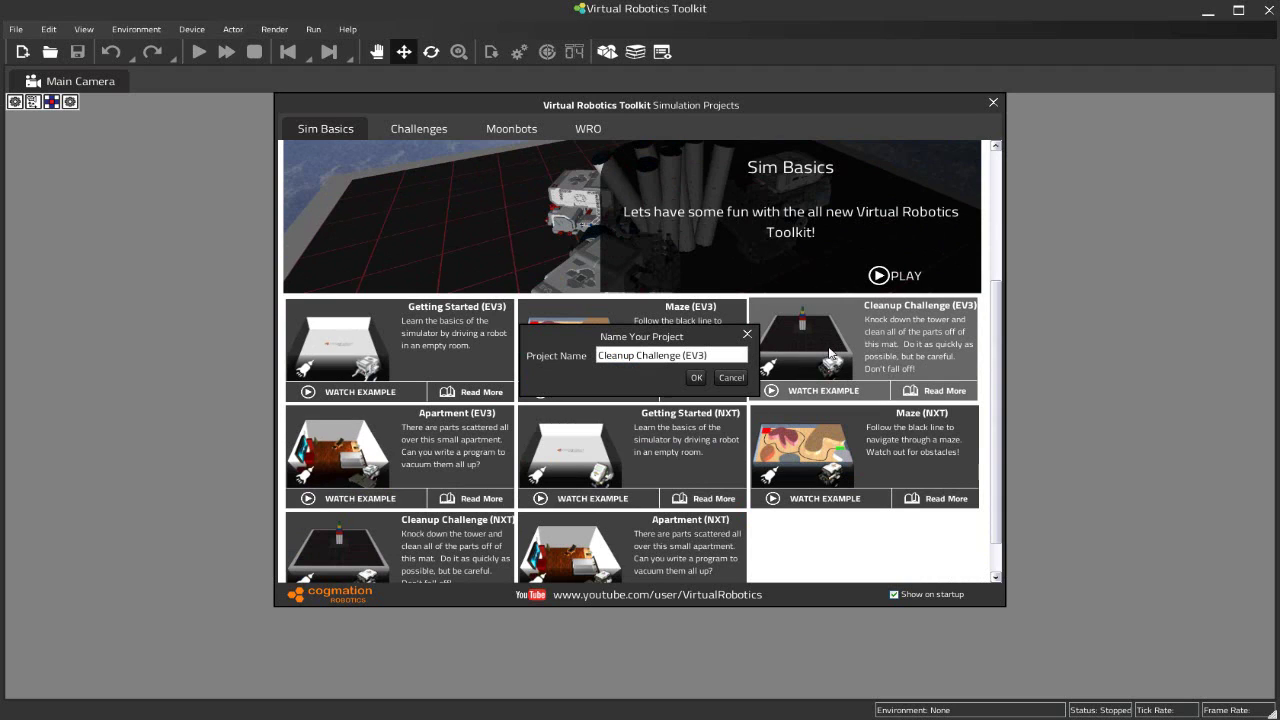
{"action": "left_click", "coordinate": [696, 378]}
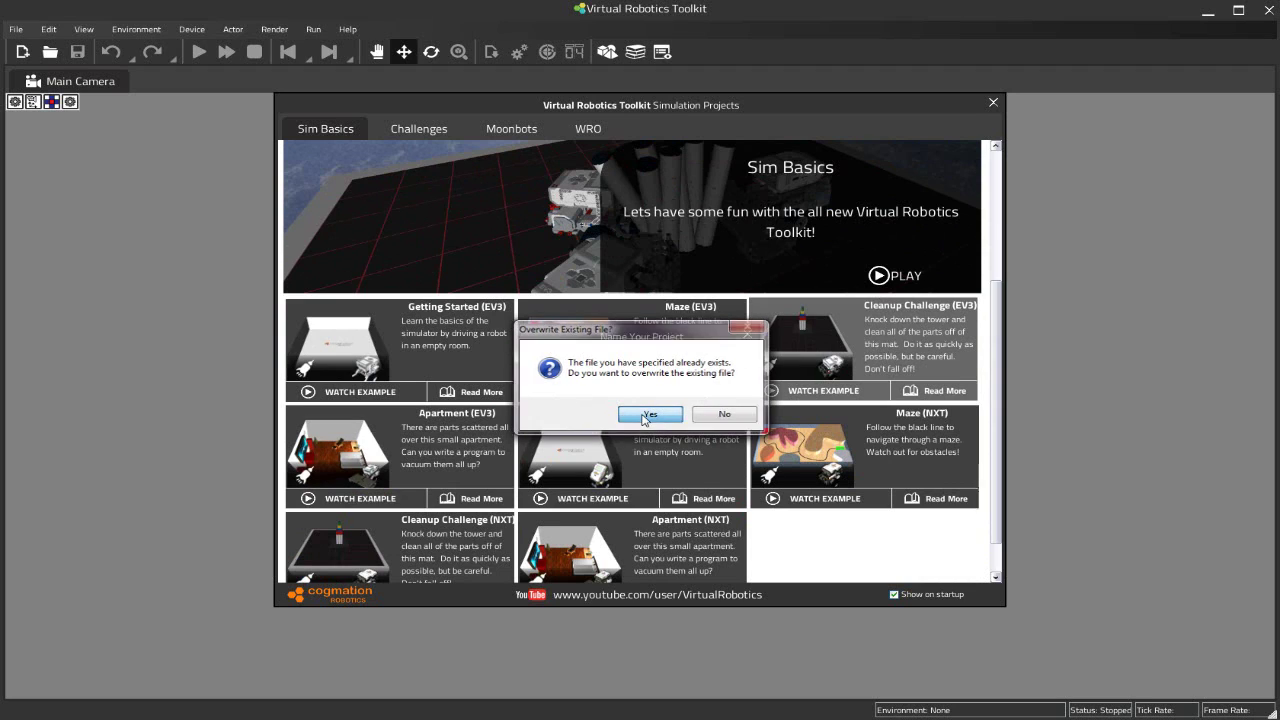
{"action": "left_click", "coordinate": [645, 415]}
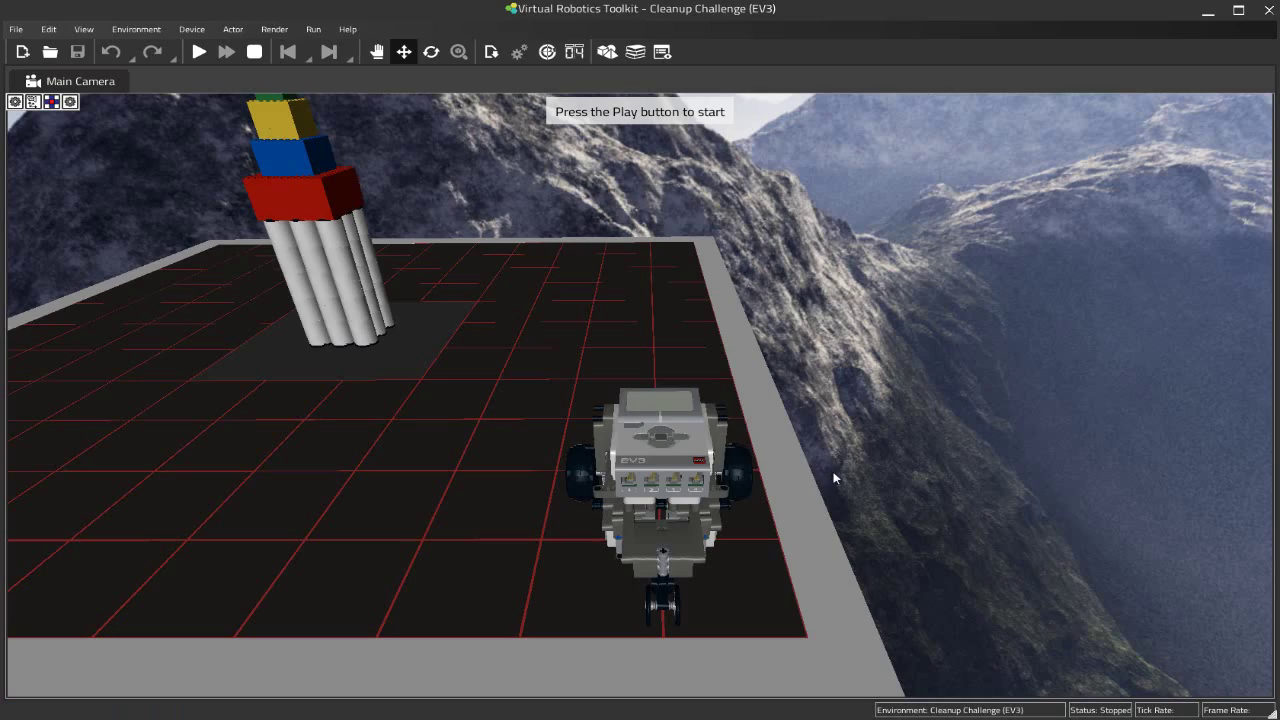
Select the default EV3 robot on the mat and delete it, leaving only the tower.
{"action": "middle_click_drag", "start_coordinate": [832, 470], "coordinate": [796, 442]}
{"action": "key", "text": "Delete"}
{"action": "left_click", "coordinate": [840, 415]}
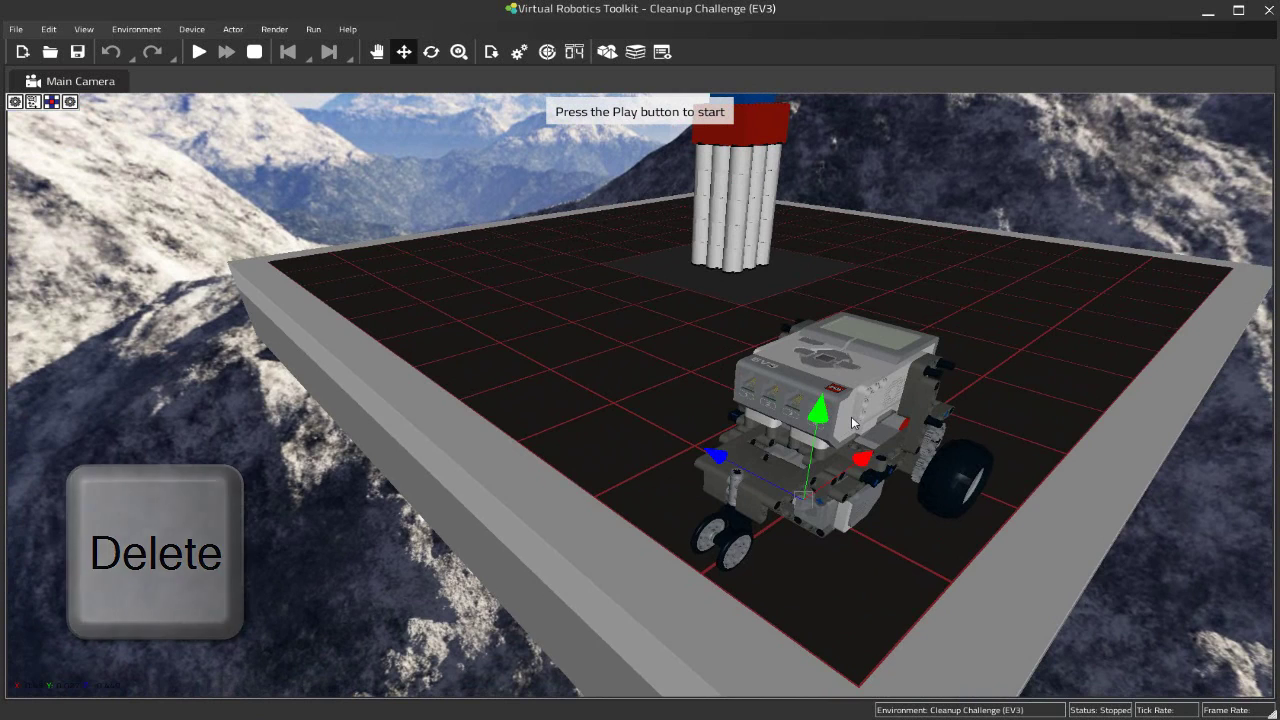
{"action": "key", "text": "Delete"}
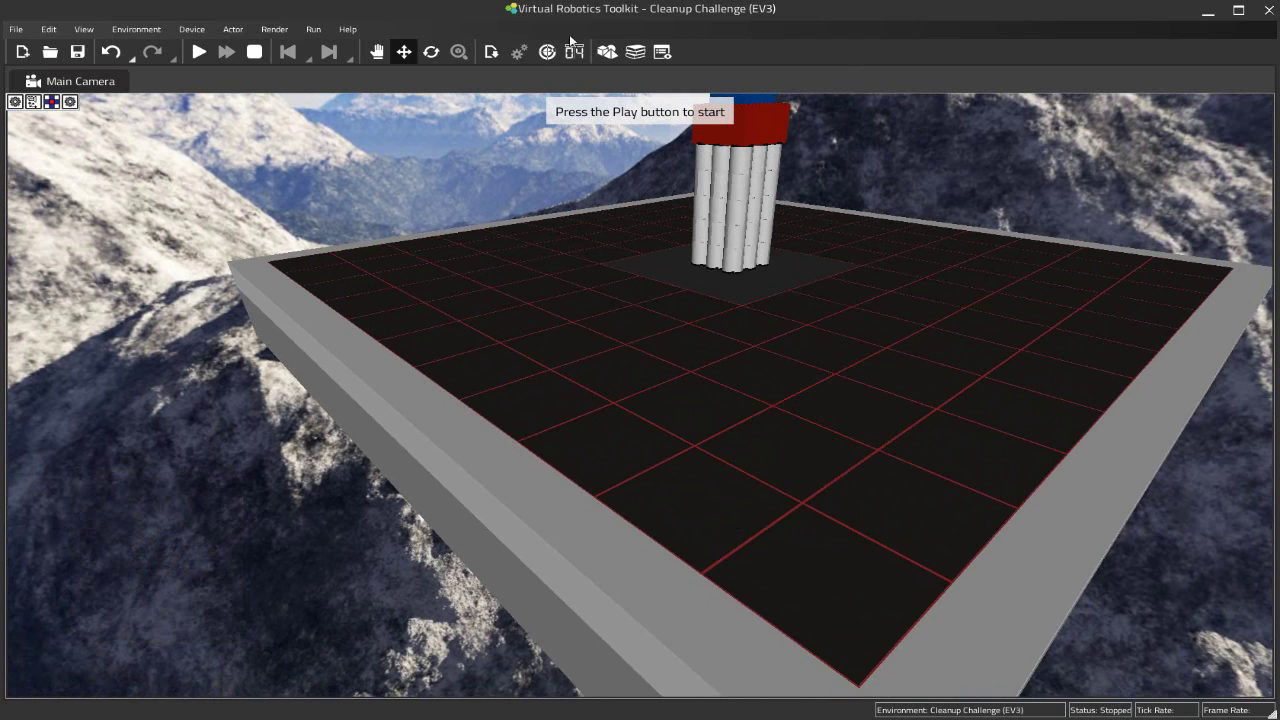
Import MyShinyNewRobot.ldr from the Desktop into the LDraw Import Wizard.
{"action": "left_click", "coordinate": [494, 56]}
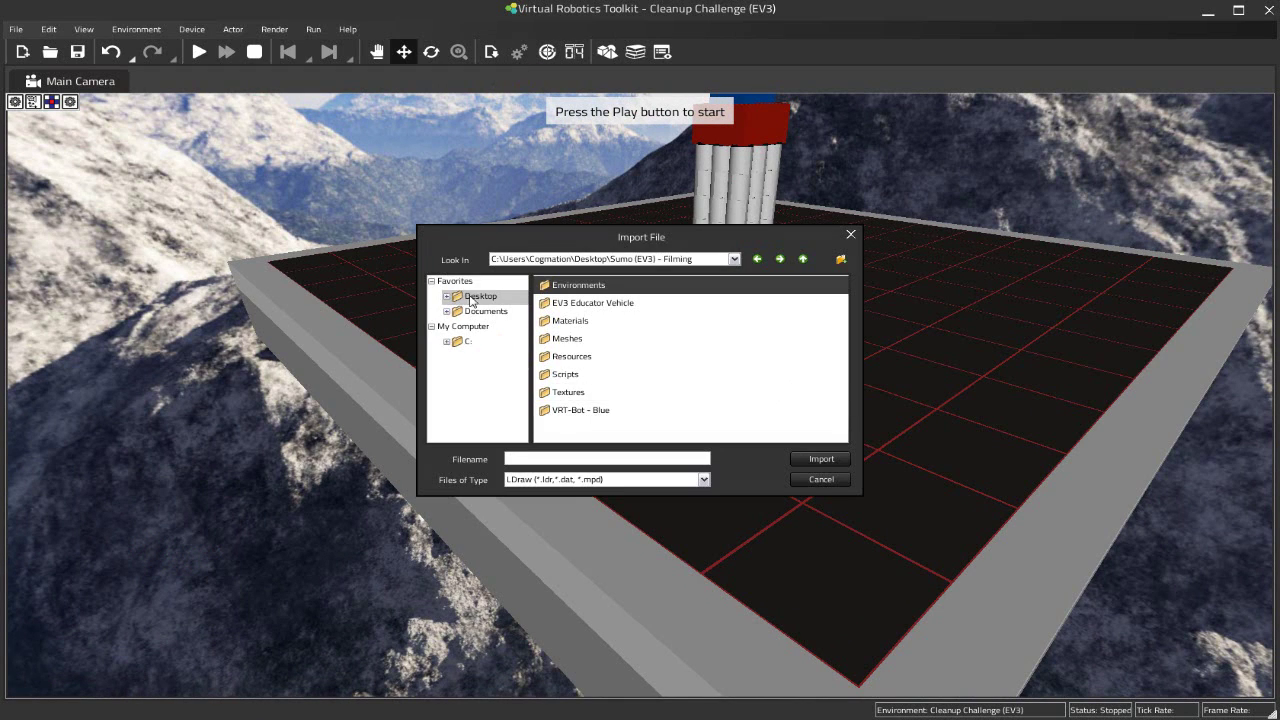
{"action": "left_click", "coordinate": [460, 297]}
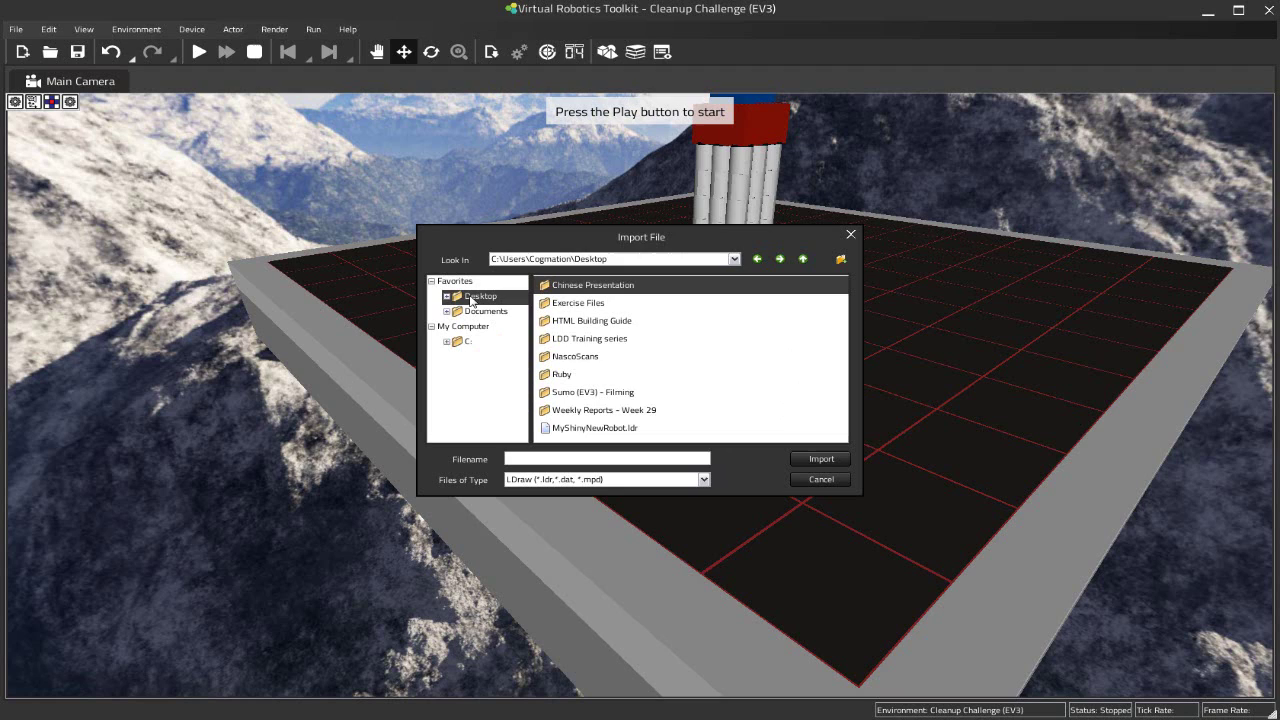
{"action": "left_click", "coordinate": [583, 430]}
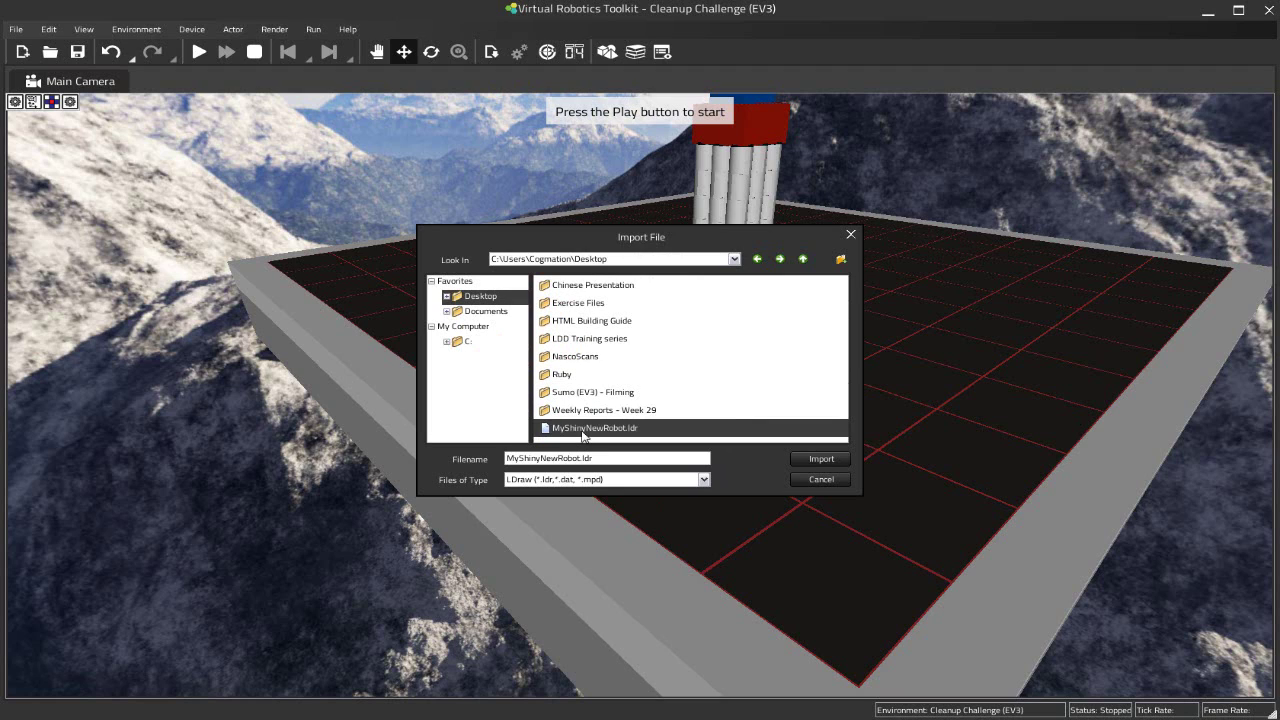
{"action": "left_click", "coordinate": [822, 459]}
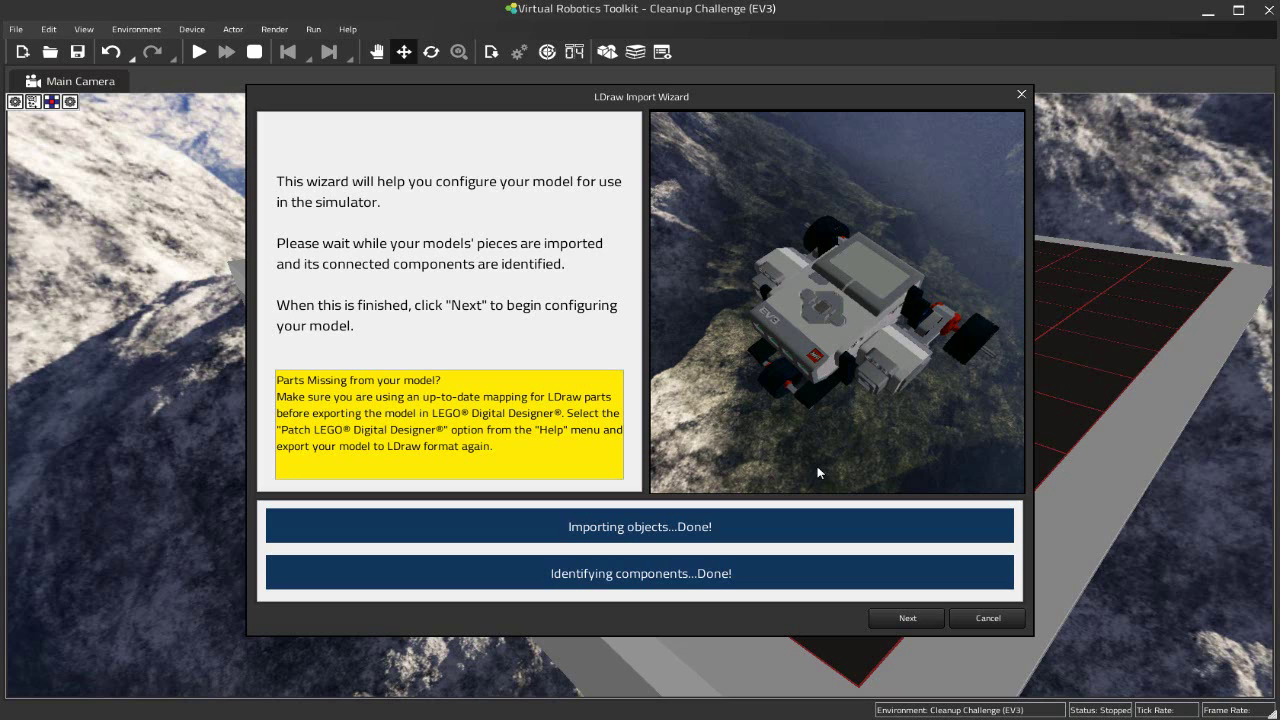
Move to the component list and preview which part each of Components 1–4 is.
{"action": "left_click", "coordinate": [893, 620]}
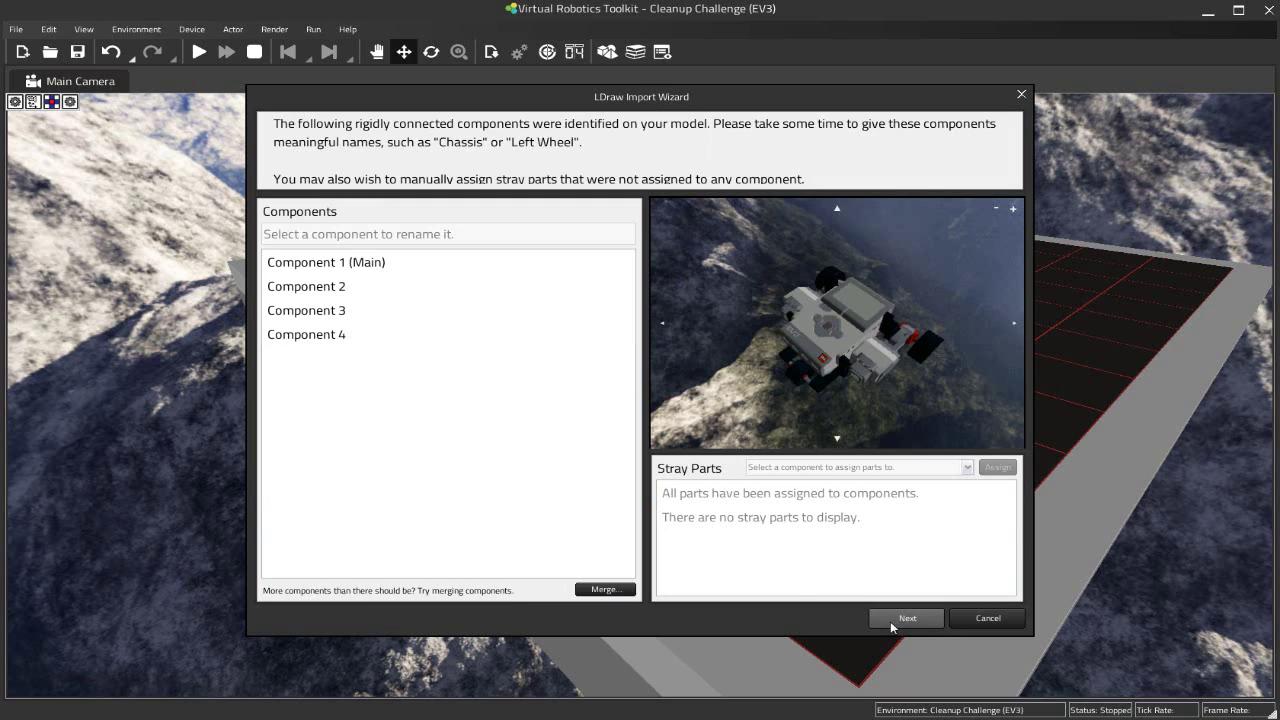
{"action": "left_click", "coordinate": [387, 264]}
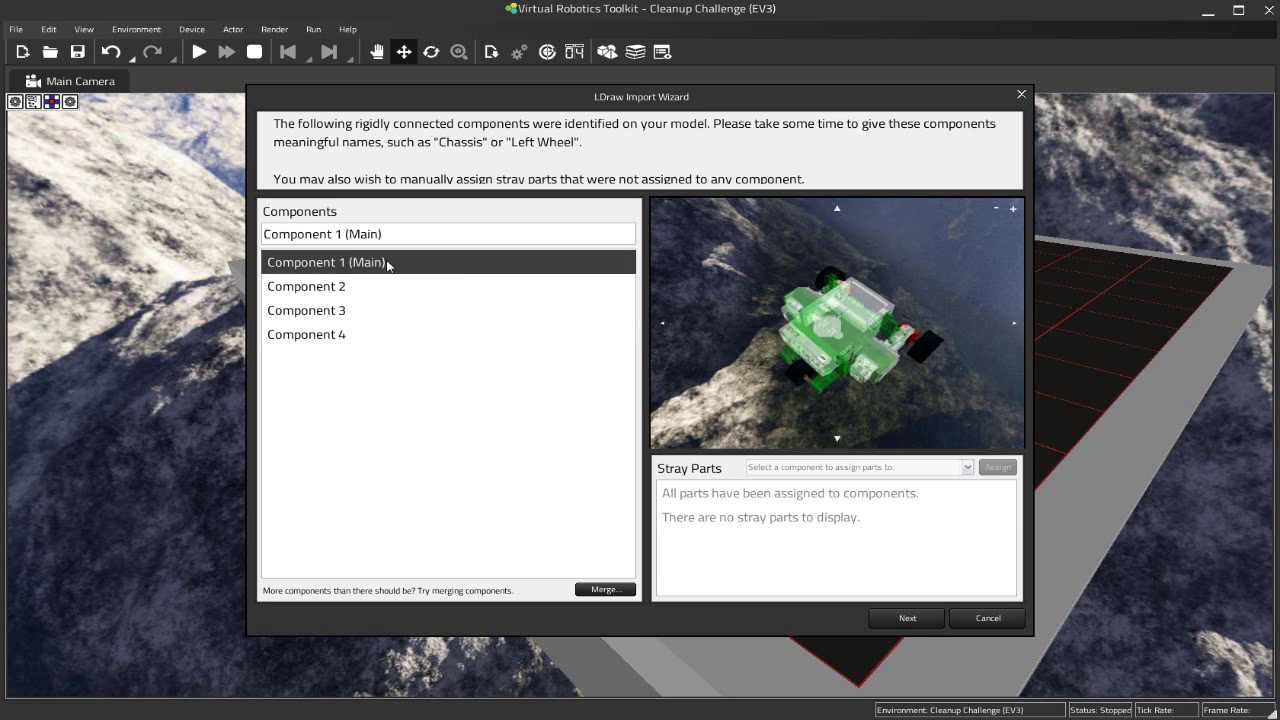
{"action": "left_click", "coordinate": [837, 438]}
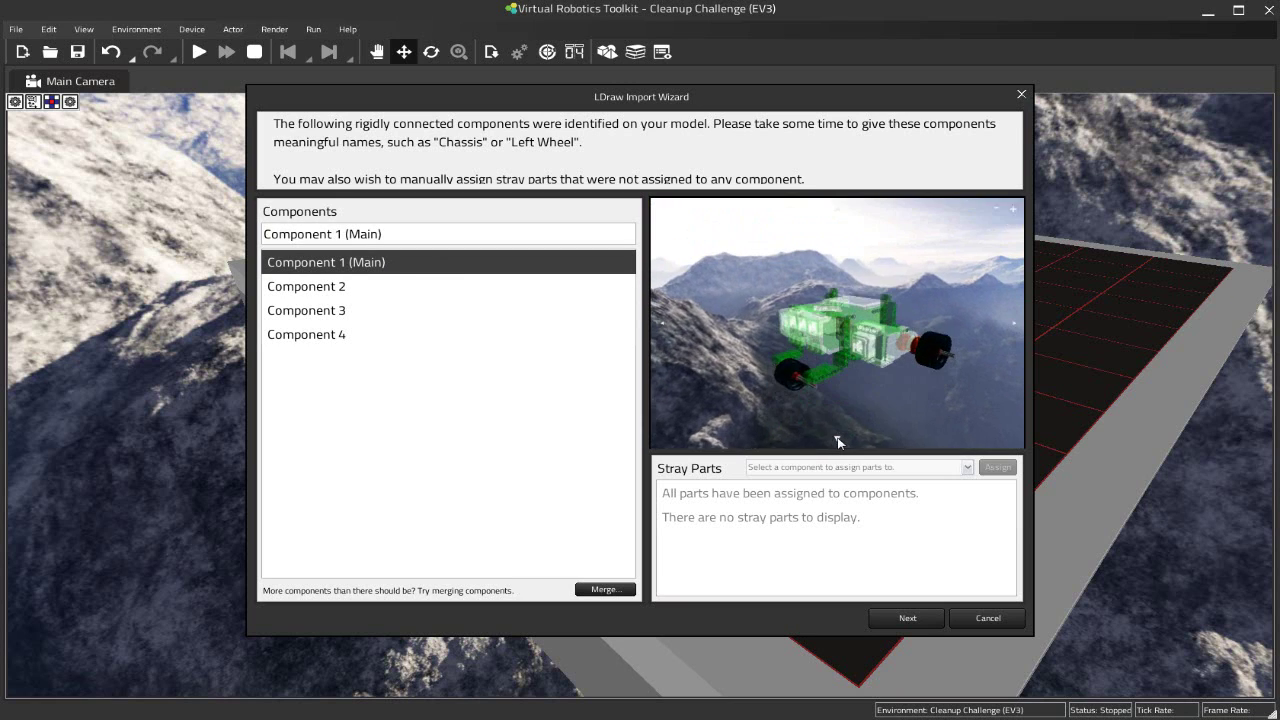
{"action": "left_click", "coordinate": [1012, 320]}
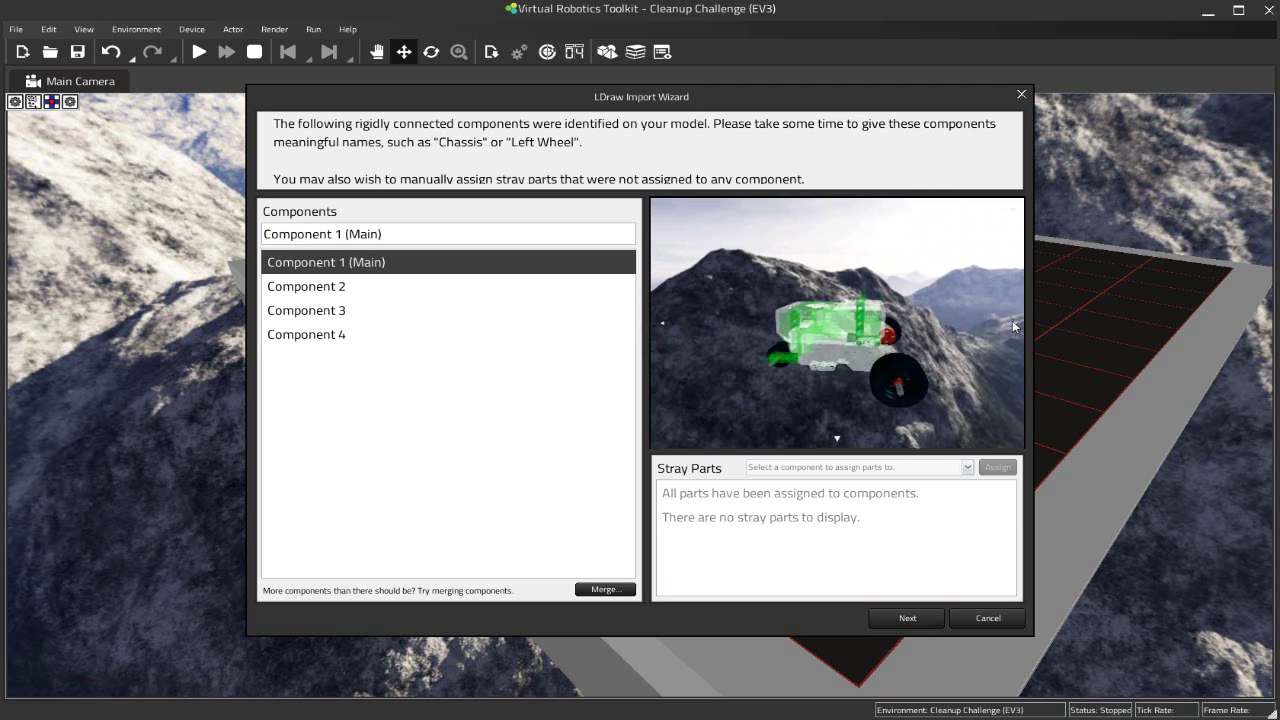
{"action": "left_click", "coordinate": [372, 287]}
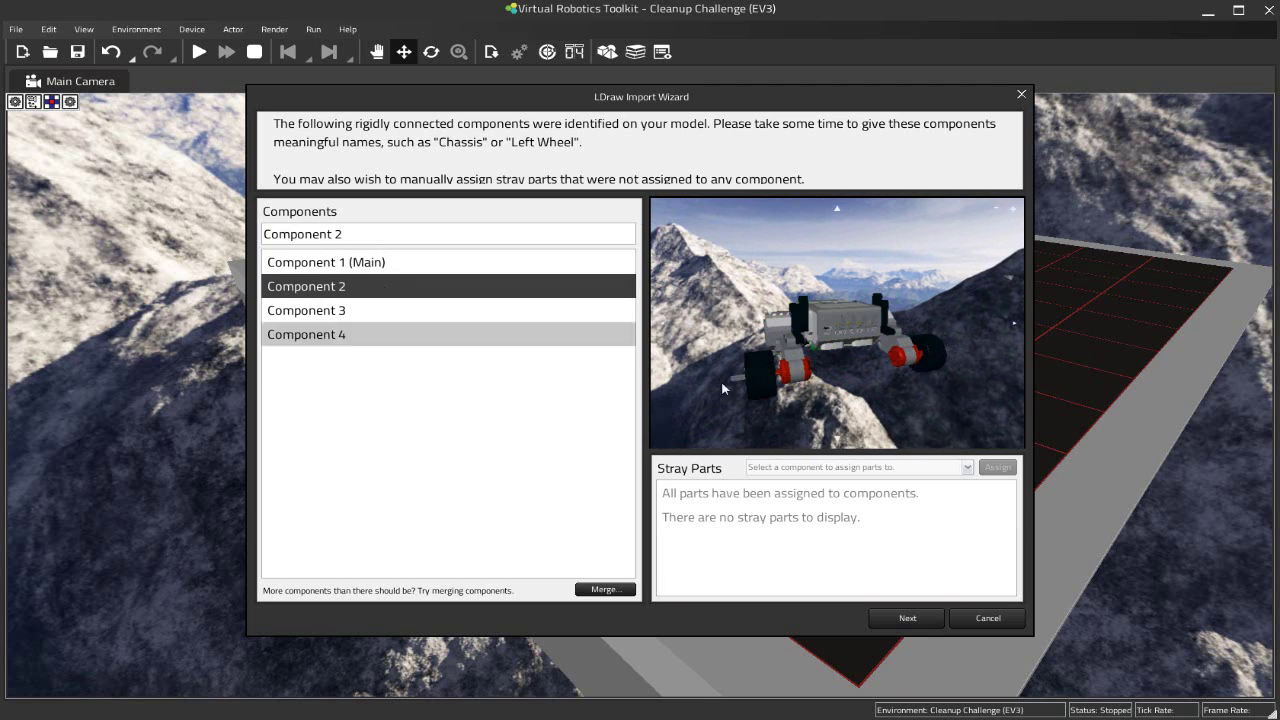
{"action": "left_click", "coordinate": [660, 325]}
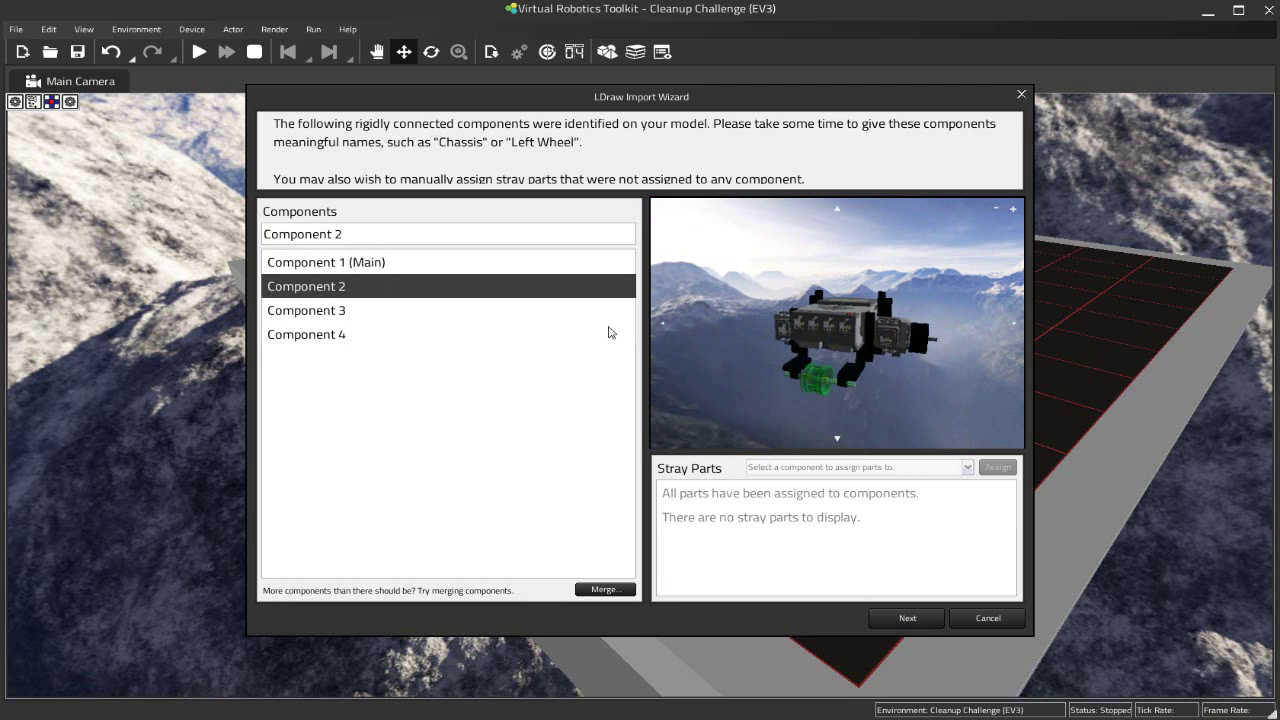
{"action": "left_click", "coordinate": [386, 314]}
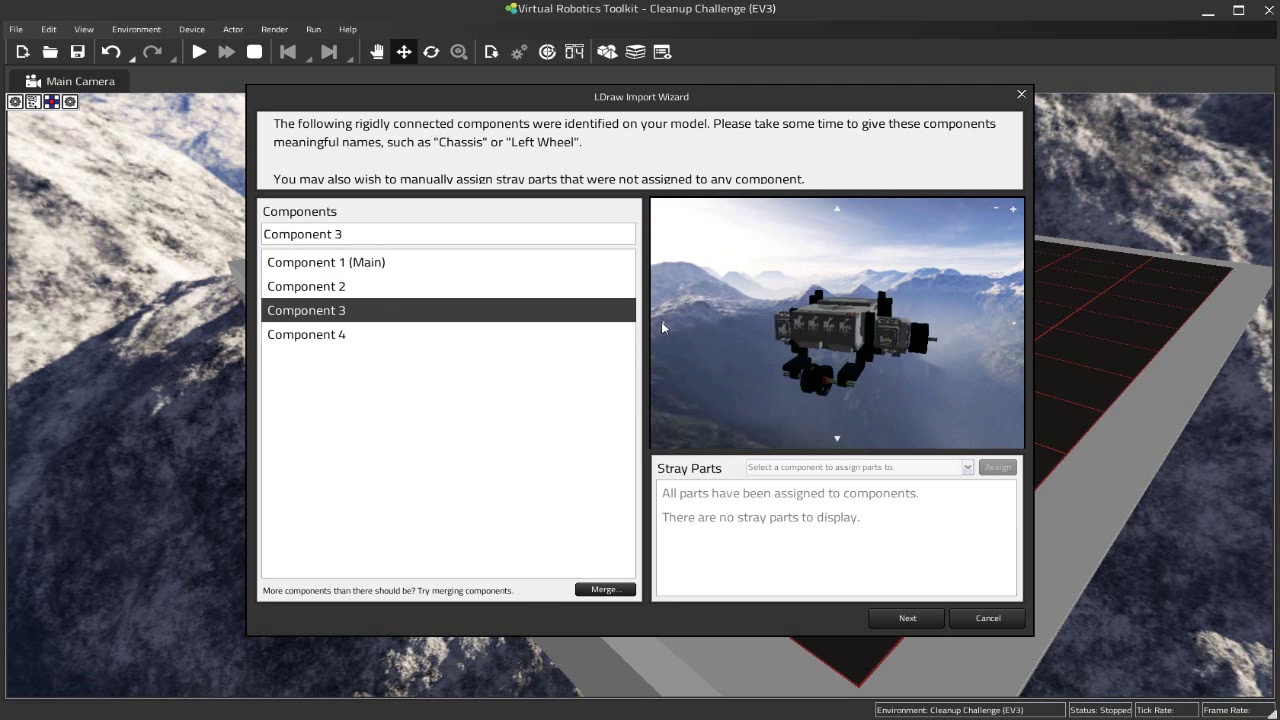
{"action": "left_click", "coordinate": [662, 325]}
{"action": "left_click", "coordinate": [440, 336]}
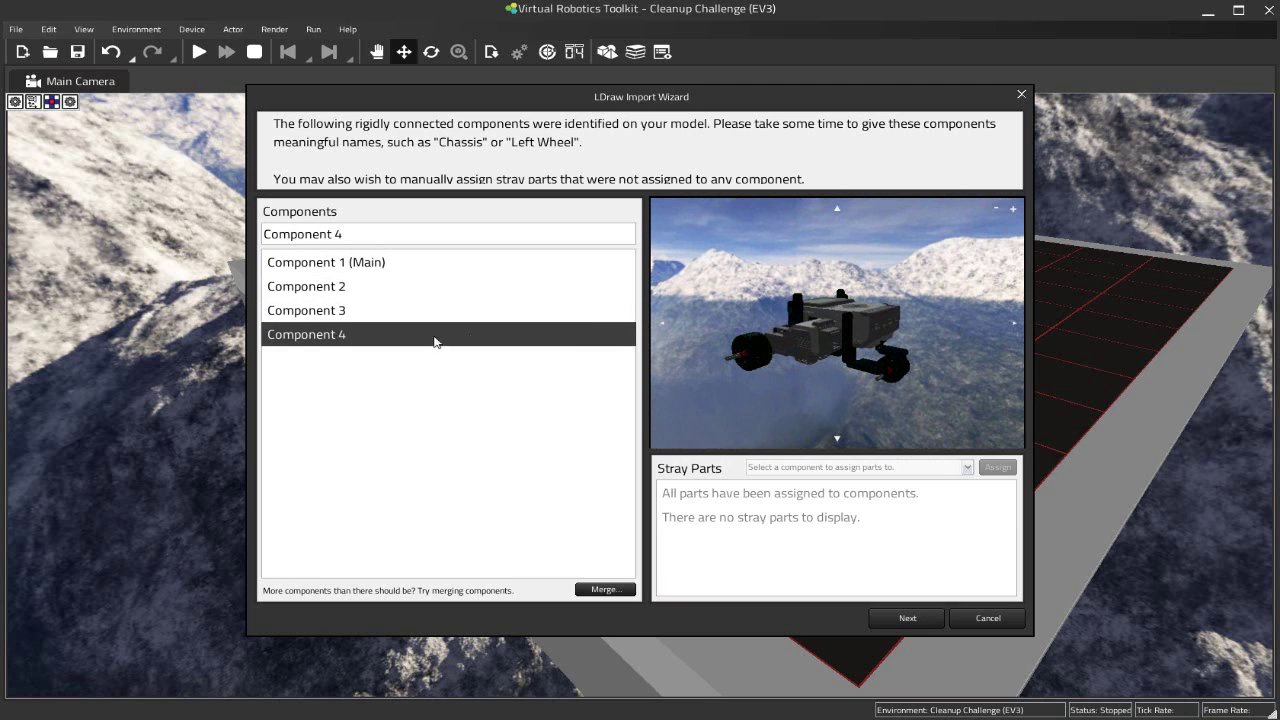
{"action": "left_click", "coordinate": [1014, 326]}
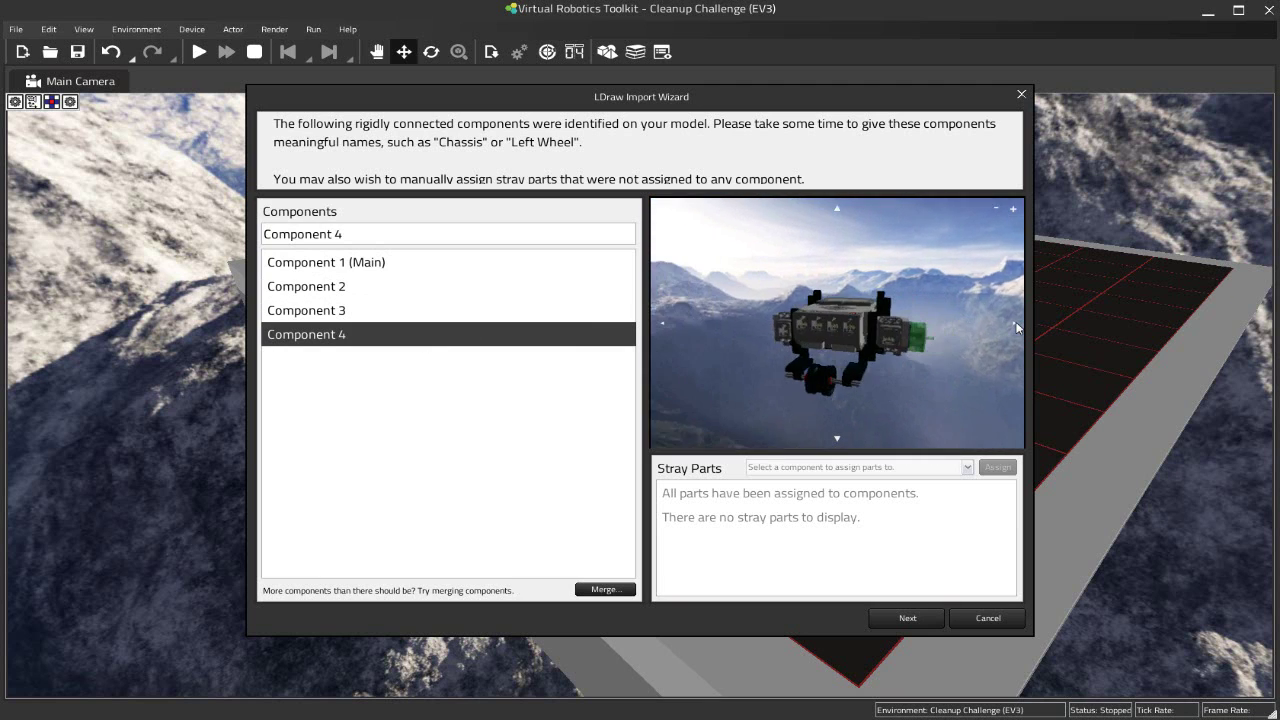
Rename Component 1 to Chassis and Component 2 to Caster Wheel.
{"action": "left_click", "coordinate": [366, 266]}
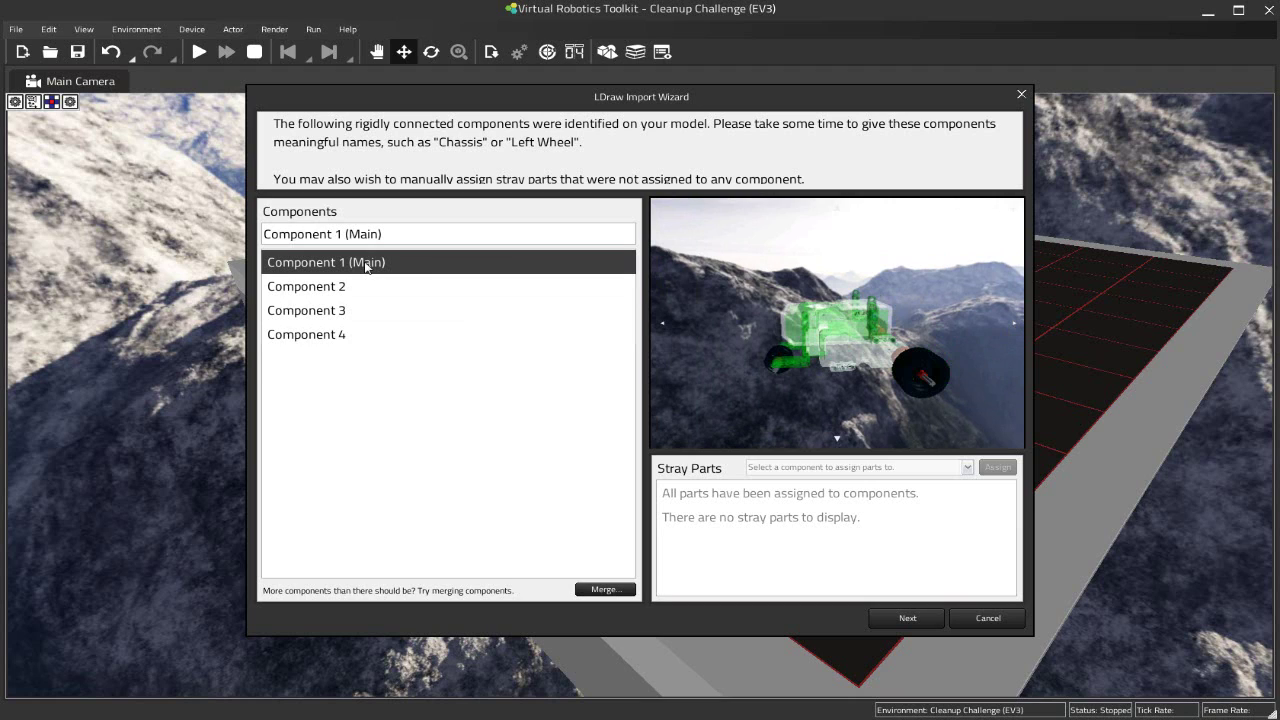
{"action": "left_click", "coordinate": [410, 236]}
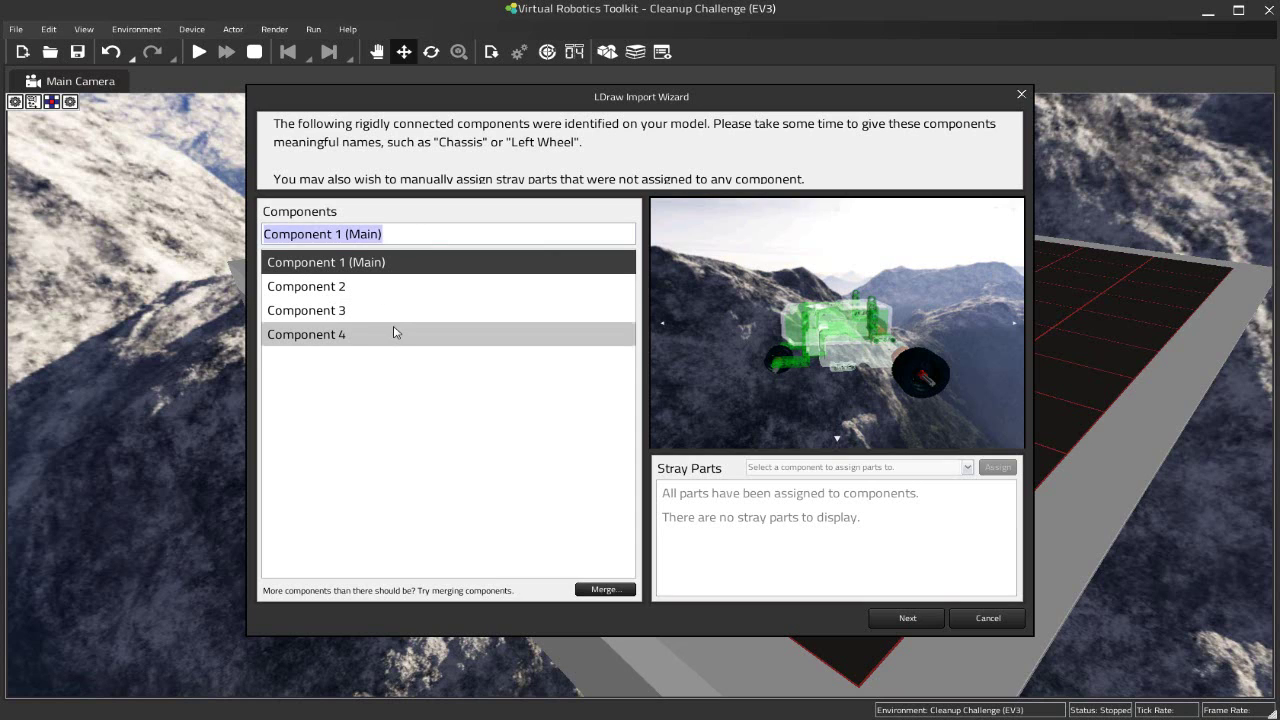
{"action": "key", "text": "BackSpace"}
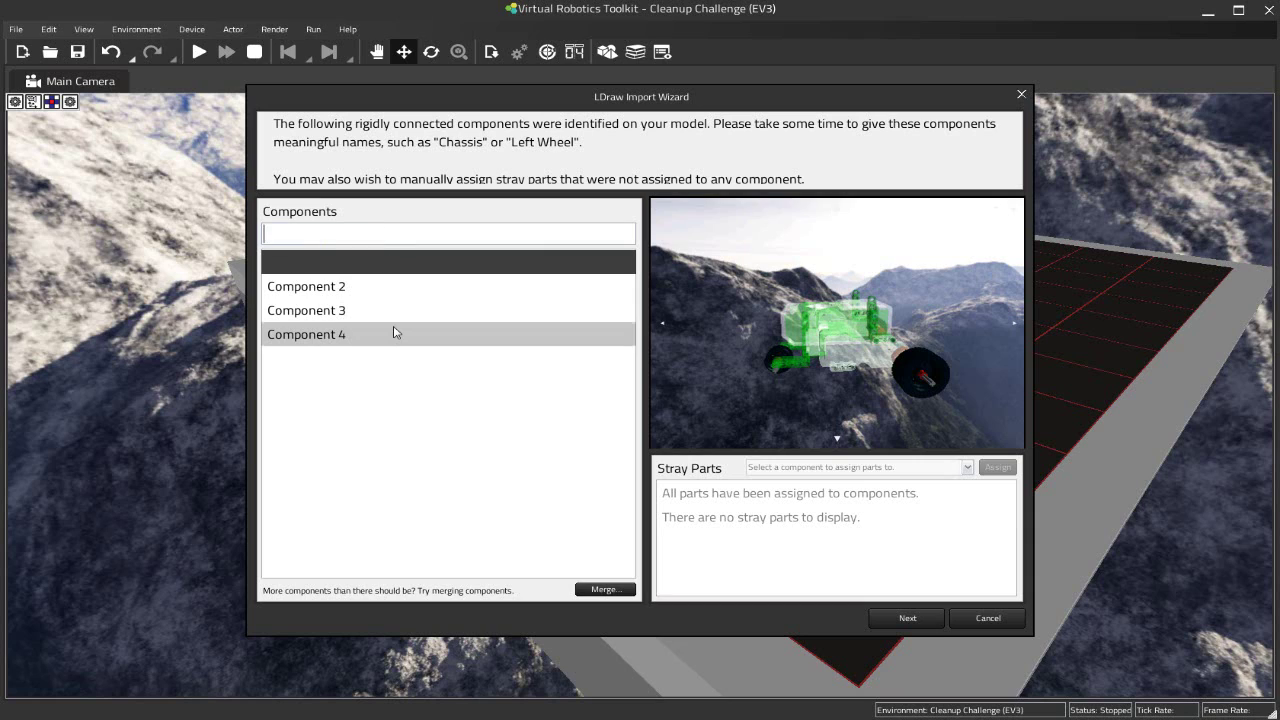
{"action": "type", "text": "Chassis"}
{"action": "left_click", "coordinate": [357, 292]}
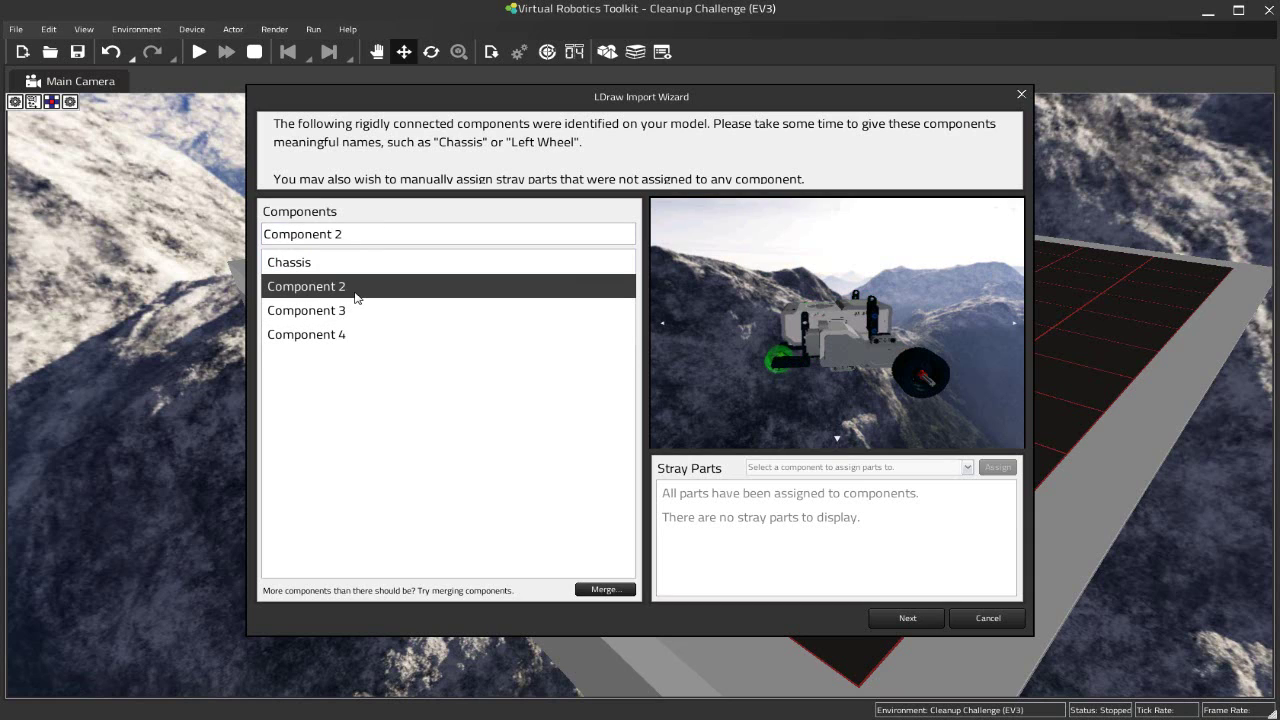
{"action": "triple_click", "coordinate": [355, 238]}
{"action": "type", "text": "Cqas"}
{"action": "key", "text": "BackSpace"}
{"action": "key", "text": "BackSpace"}
{"action": "key", "text": "BackSpace"}
{"action": "type", "text": "aster Wheel"}
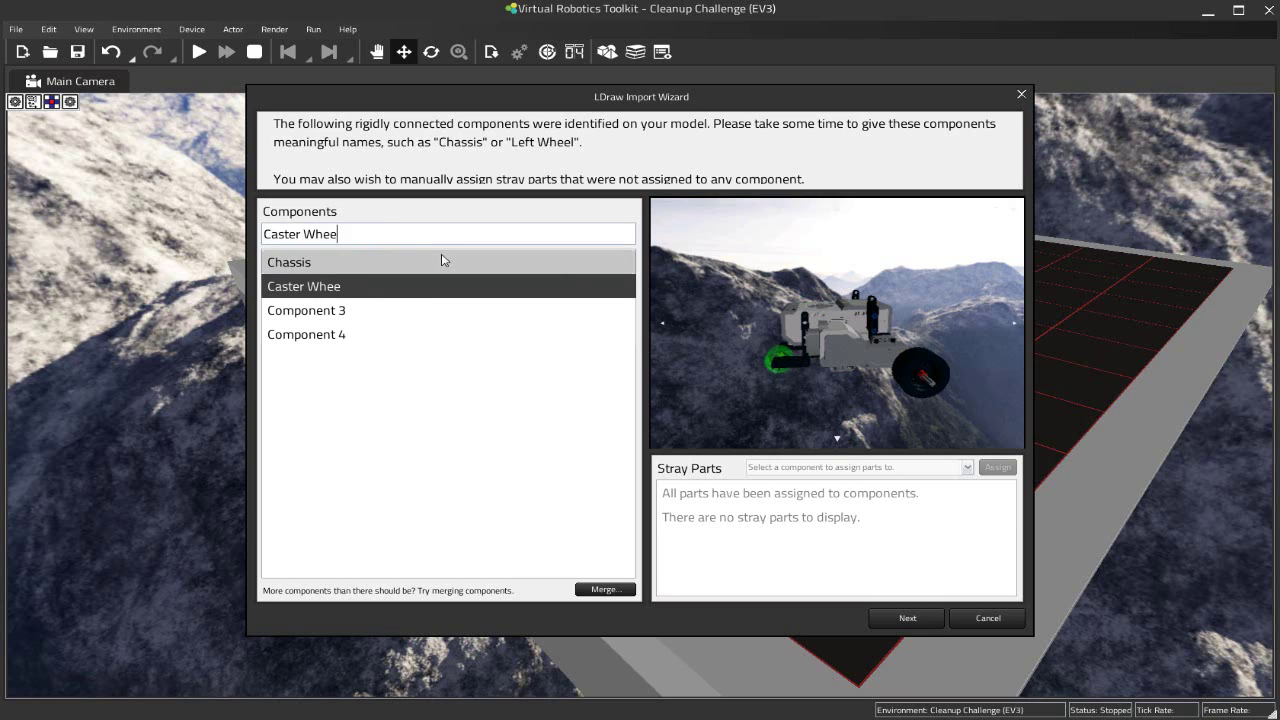
Rename Component 3 to Left Wheel and Component 4 to Right Wheel.
{"action": "left_click", "coordinate": [333, 313]}
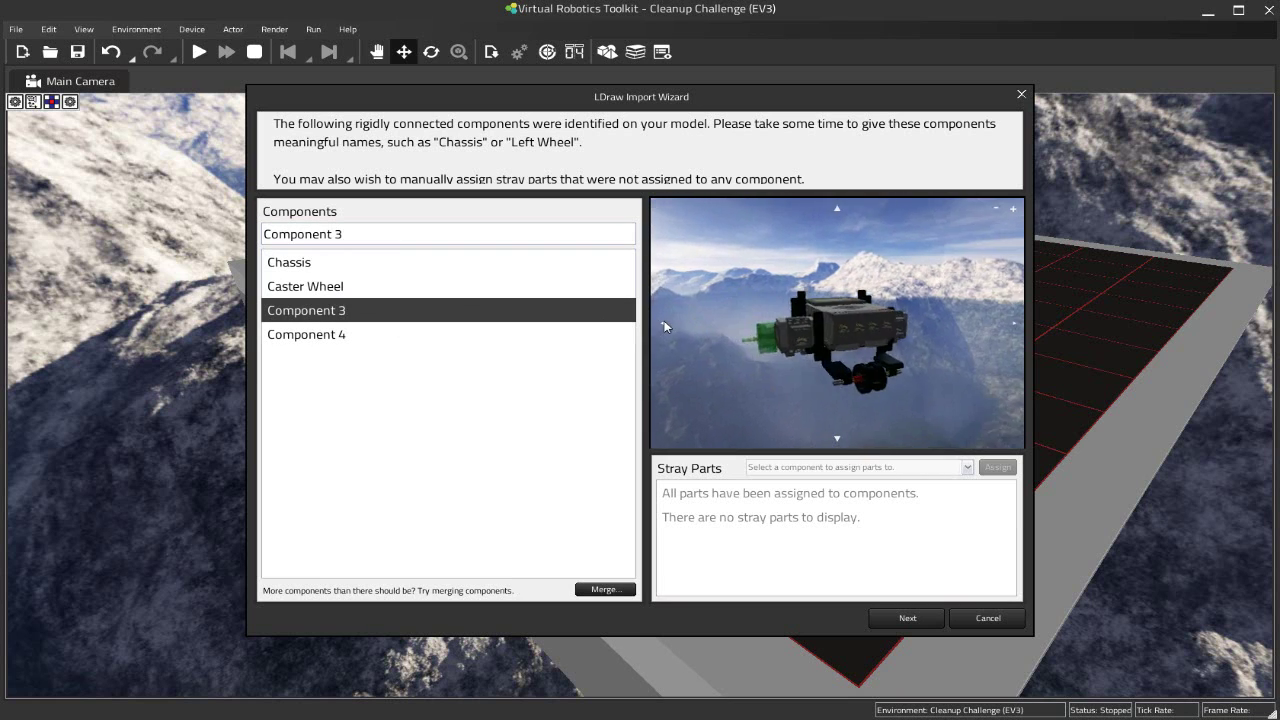
{"action": "left_click", "coordinate": [378, 232]}
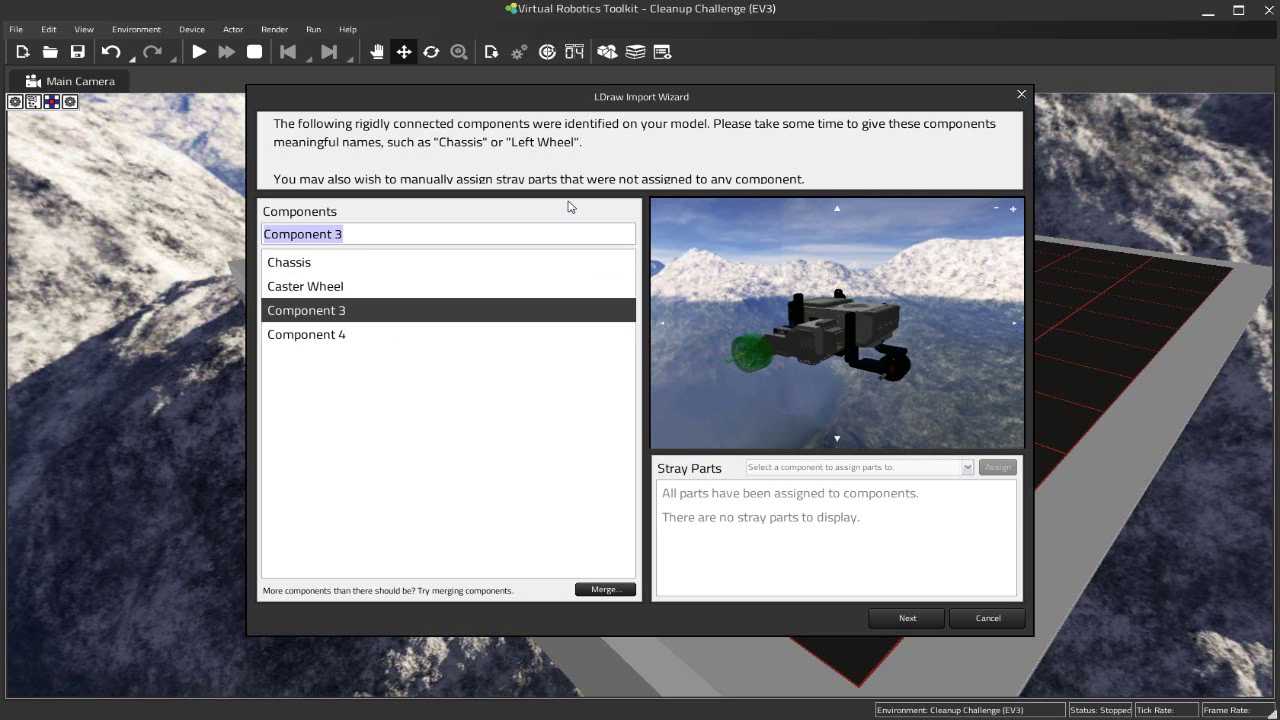
{"action": "type", "text": "Left Wh"}
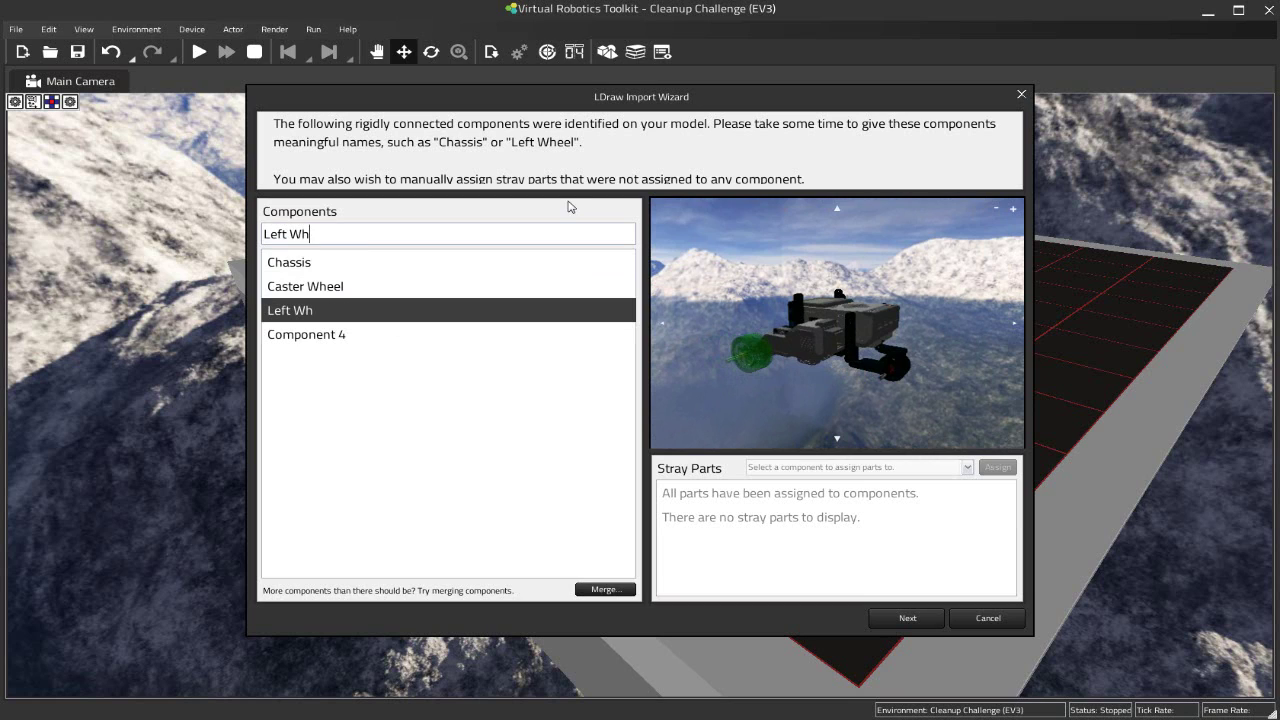
{"action": "type", "text": "eel"}
{"action": "left_click", "coordinate": [340, 334]}
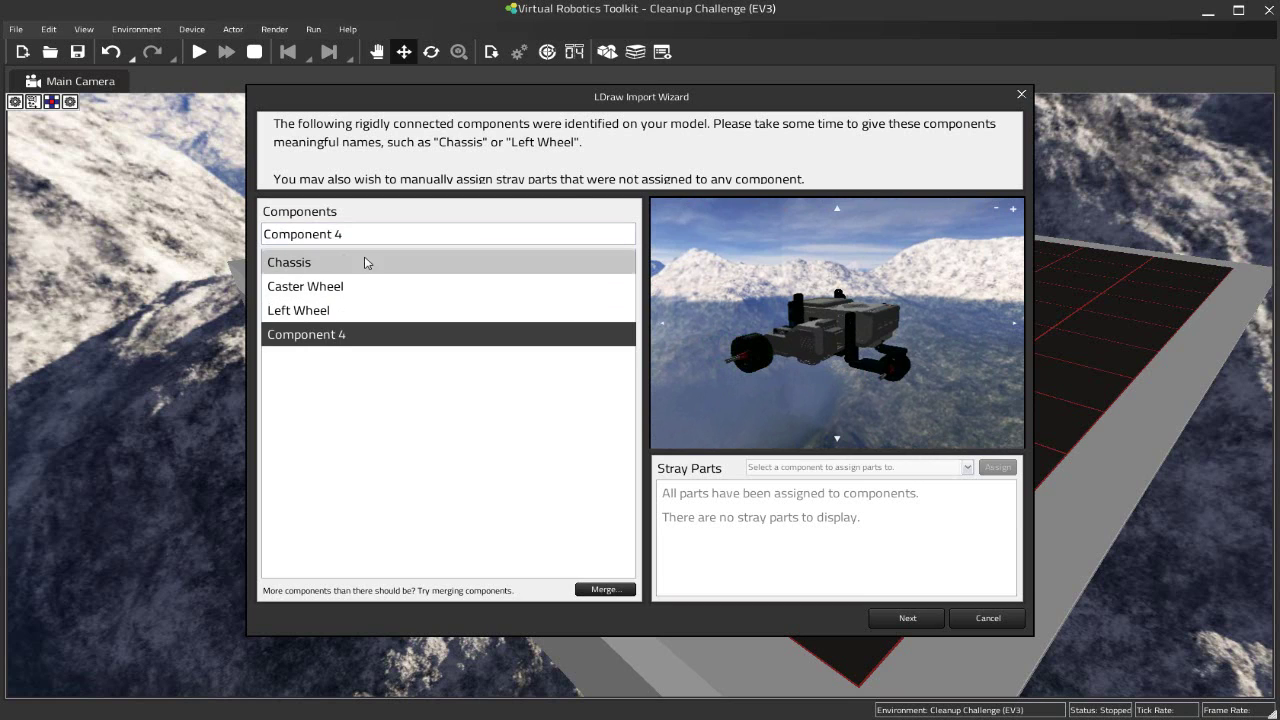
{"action": "left_click", "coordinate": [371, 242]}
{"action": "type", "text": "Rig"}
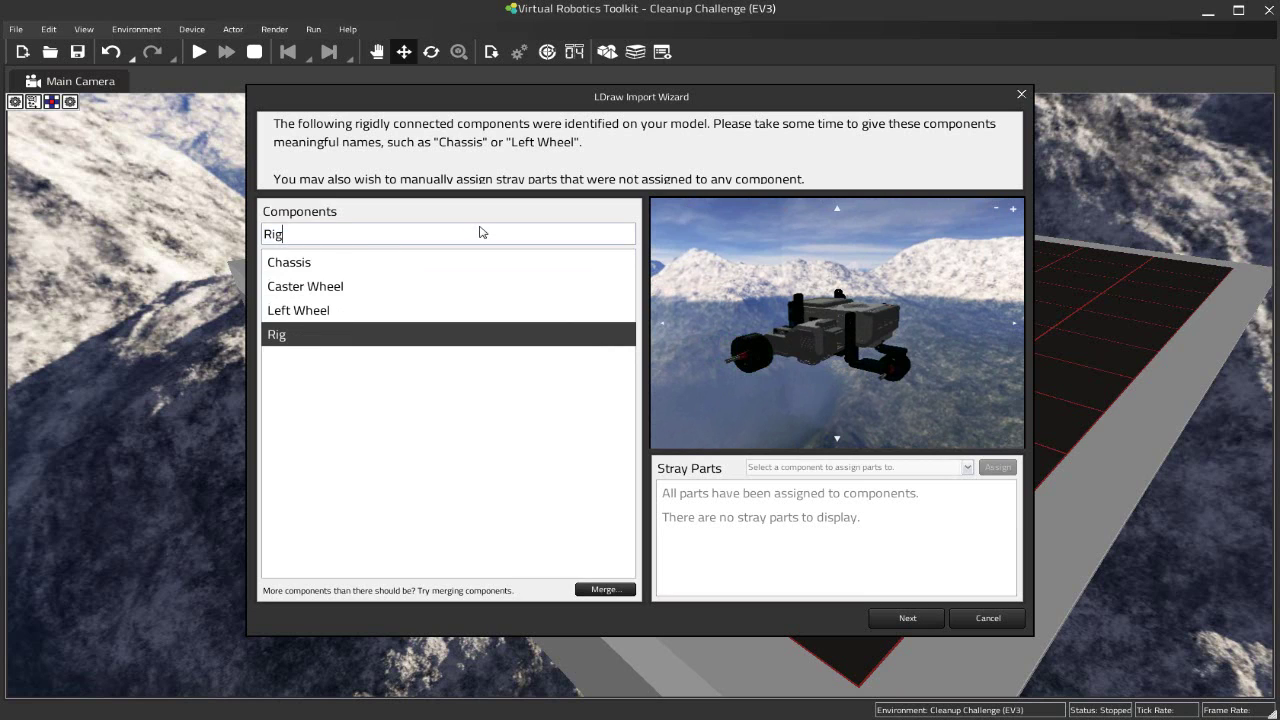
{"action": "type", "text": "ht Wheel"}
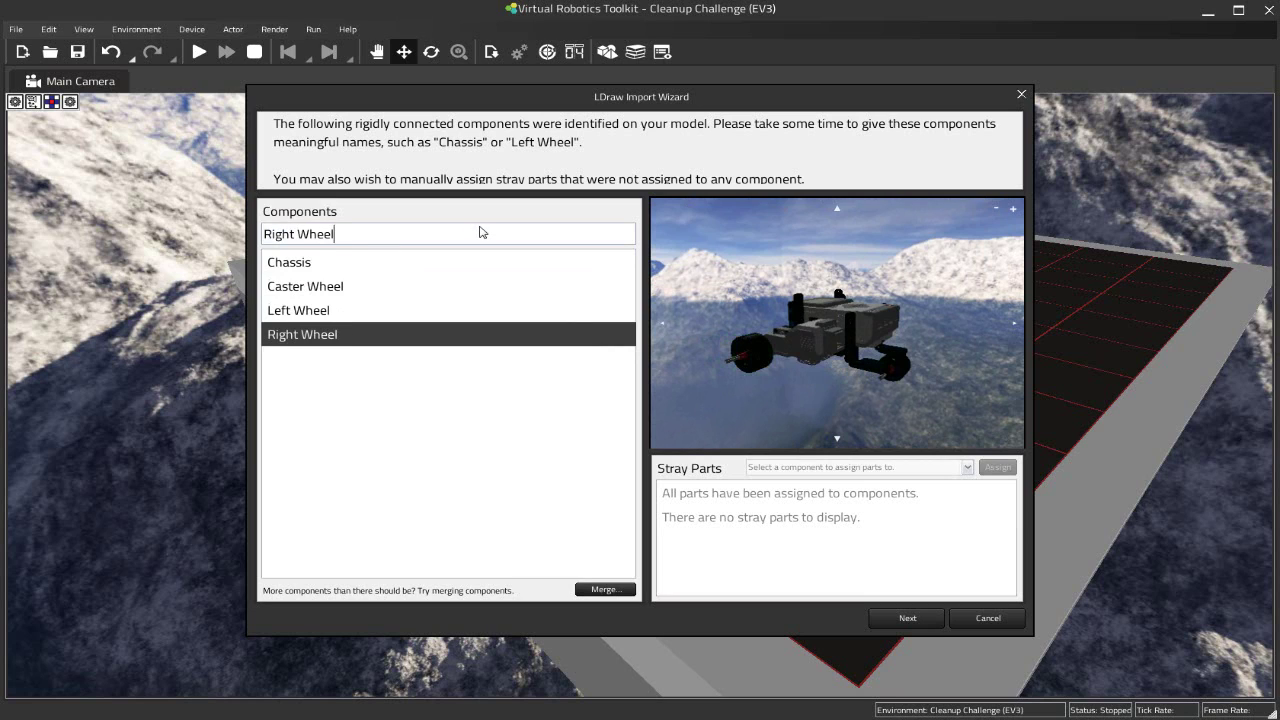
Move to the sensors and motors step and identify which part each motor is.
{"action": "left_click", "coordinate": [910, 621]}
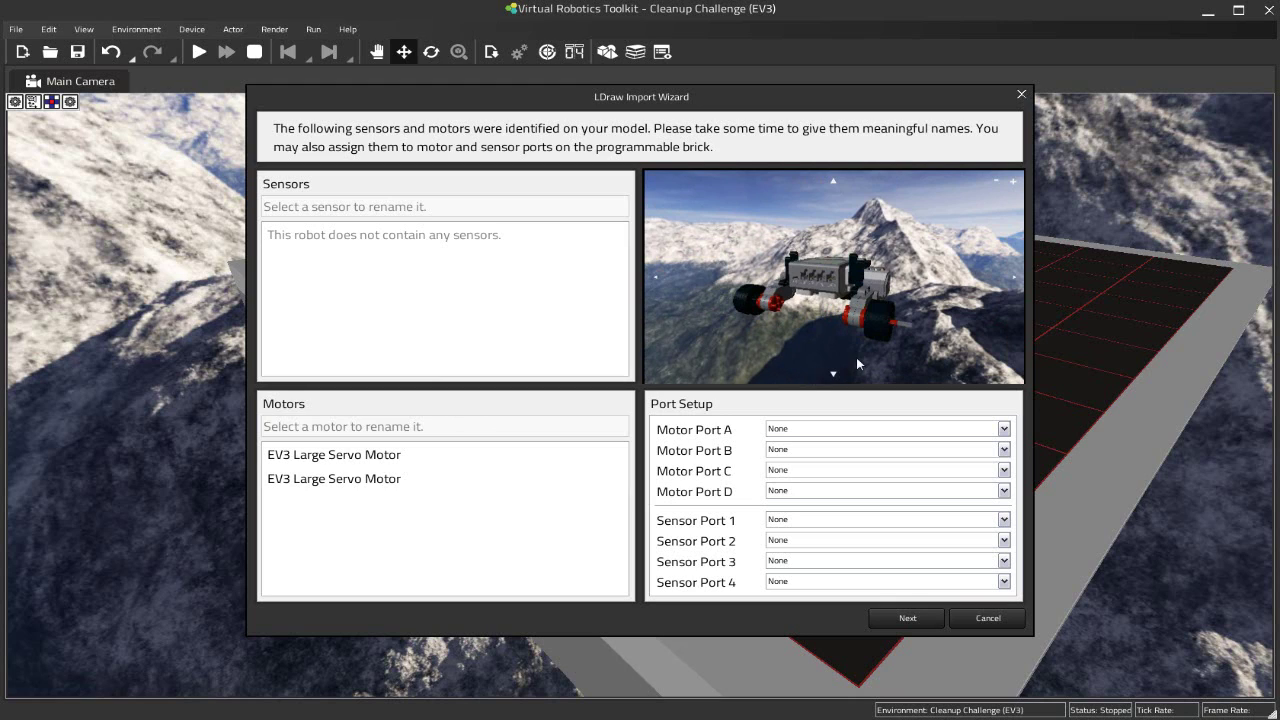
{"action": "left_click", "coordinate": [1015, 277]}
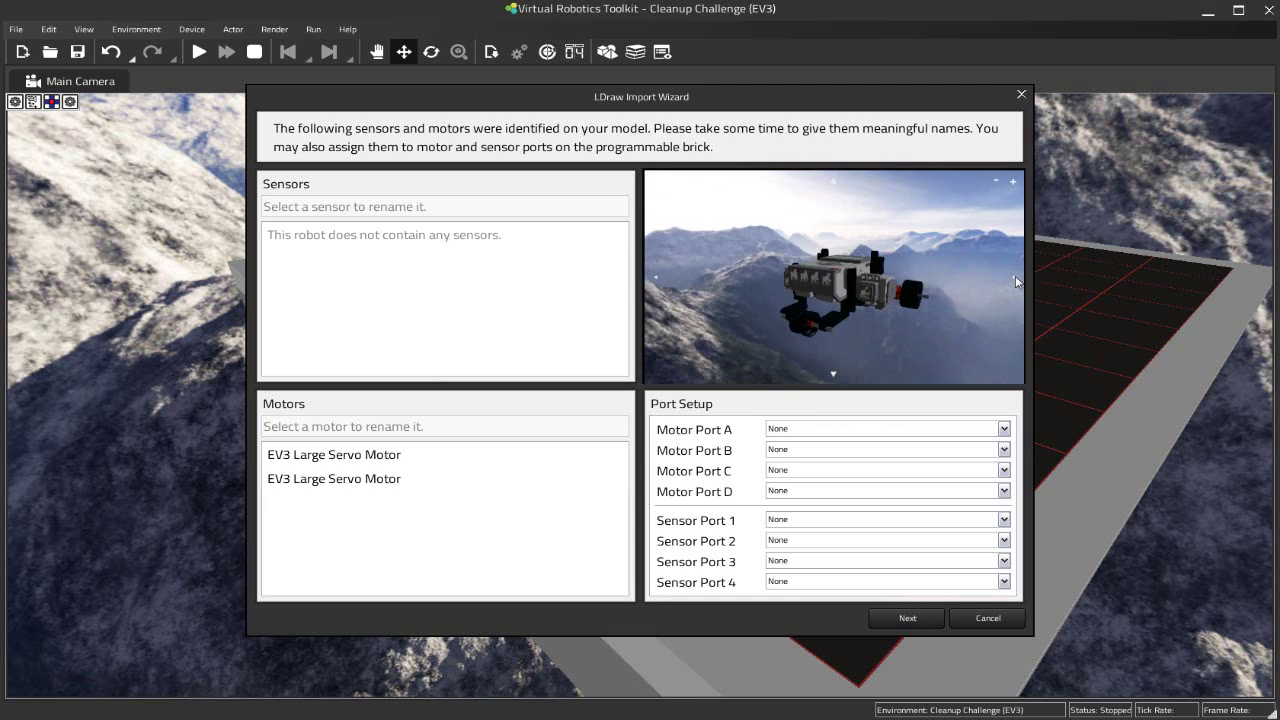
{"action": "left_click", "coordinate": [395, 457]}
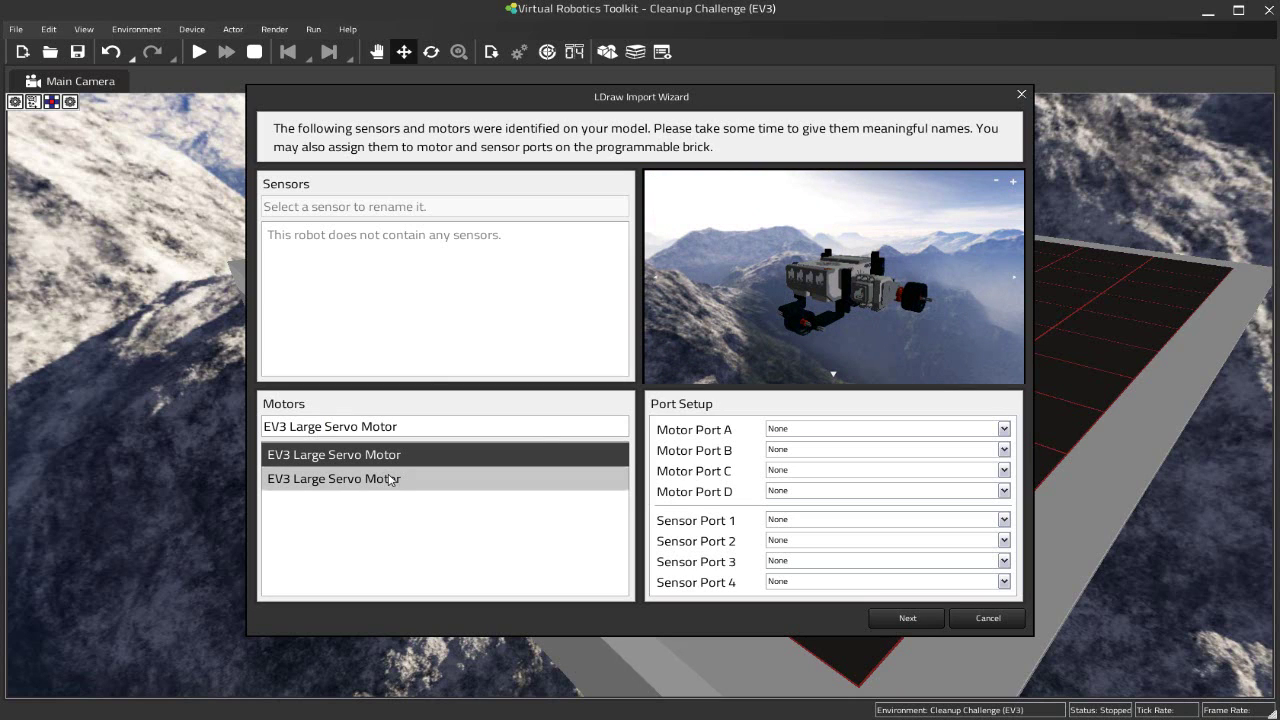
{"action": "left_click", "coordinate": [390, 479]}
{"action": "left_click", "coordinate": [390, 460]}
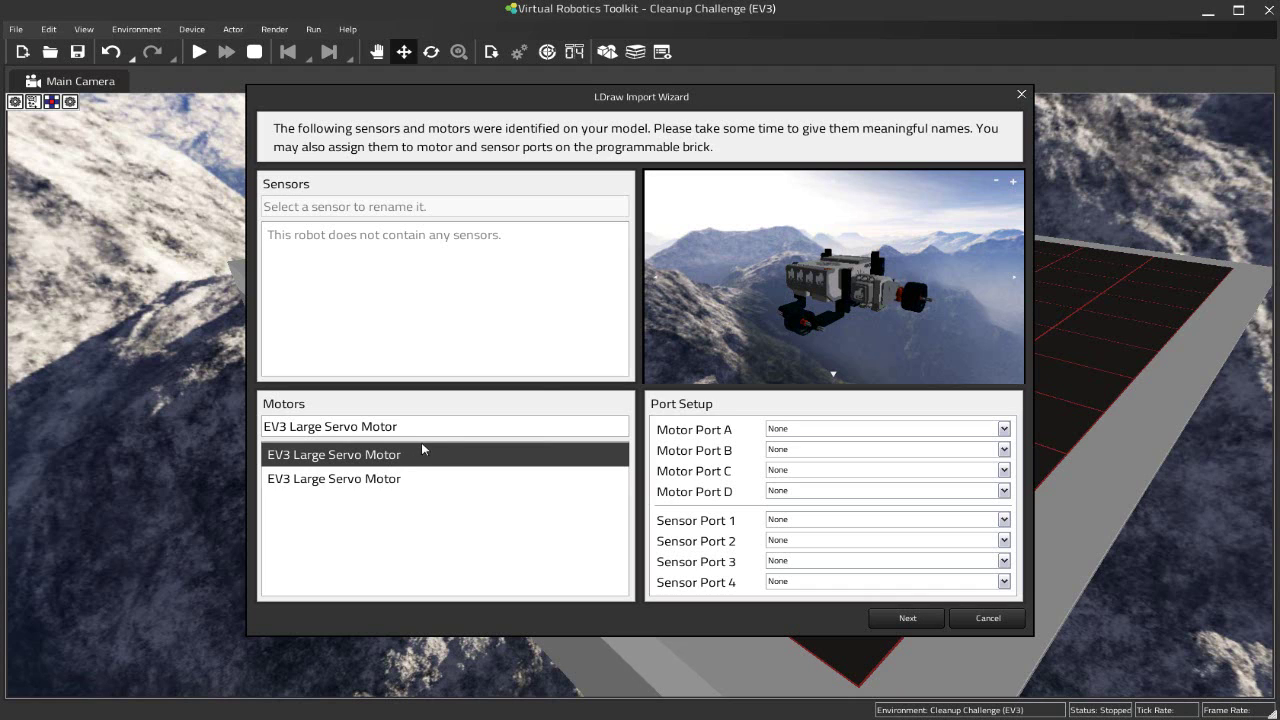
{"action": "left_click", "coordinate": [656, 275]}
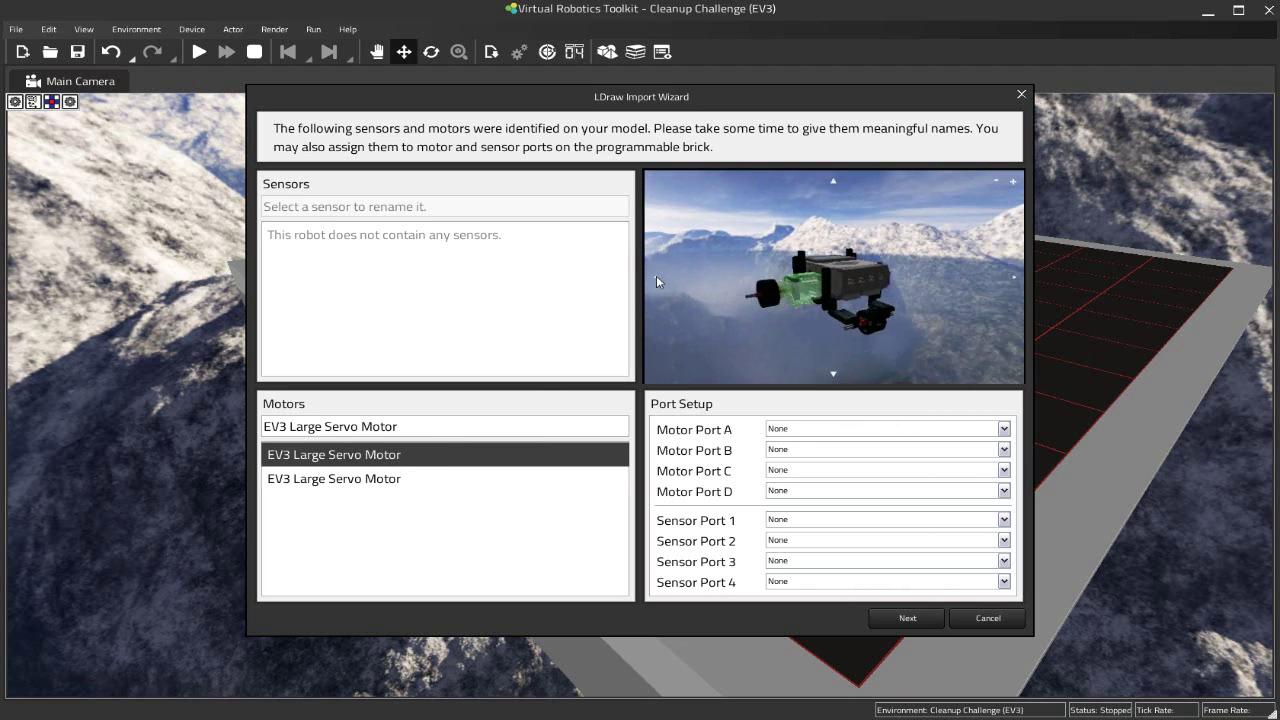
Name the first motor Left Motor and the second motor Right Motor.
{"action": "triple_click", "coordinate": [476, 426]}
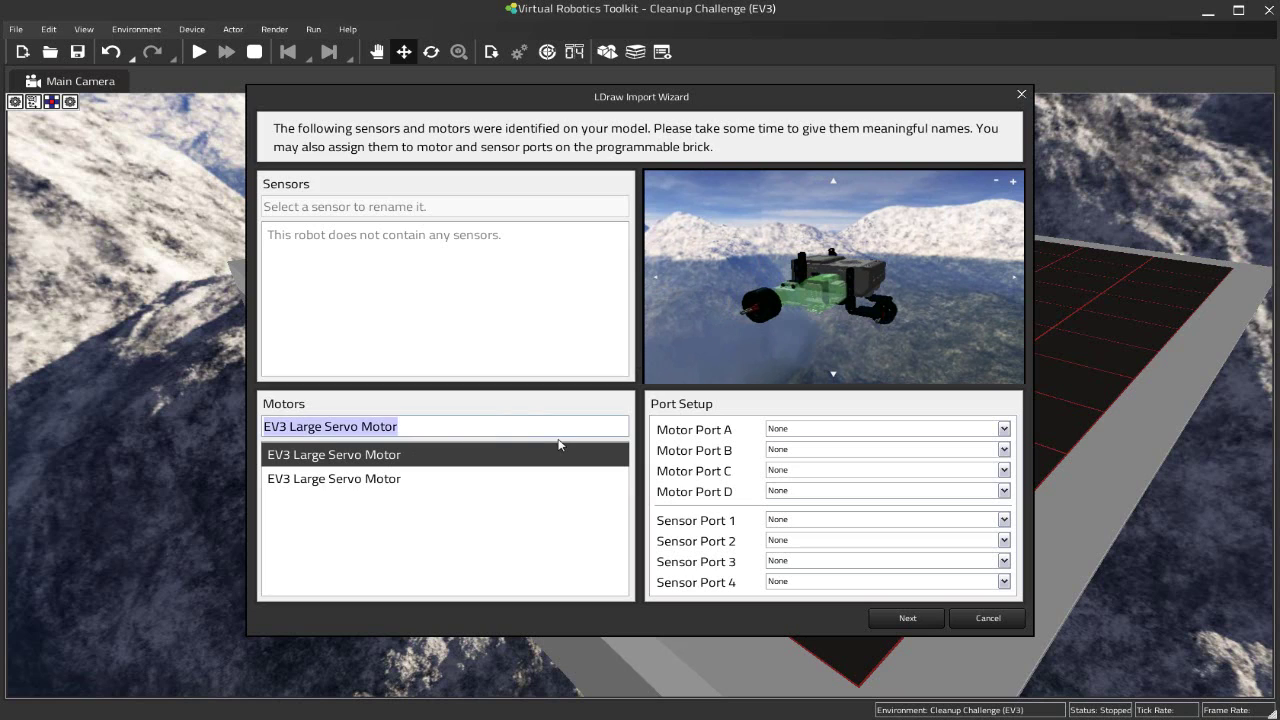
{"action": "key", "text": "BackSpace"}
{"action": "type", "text": "Left"}
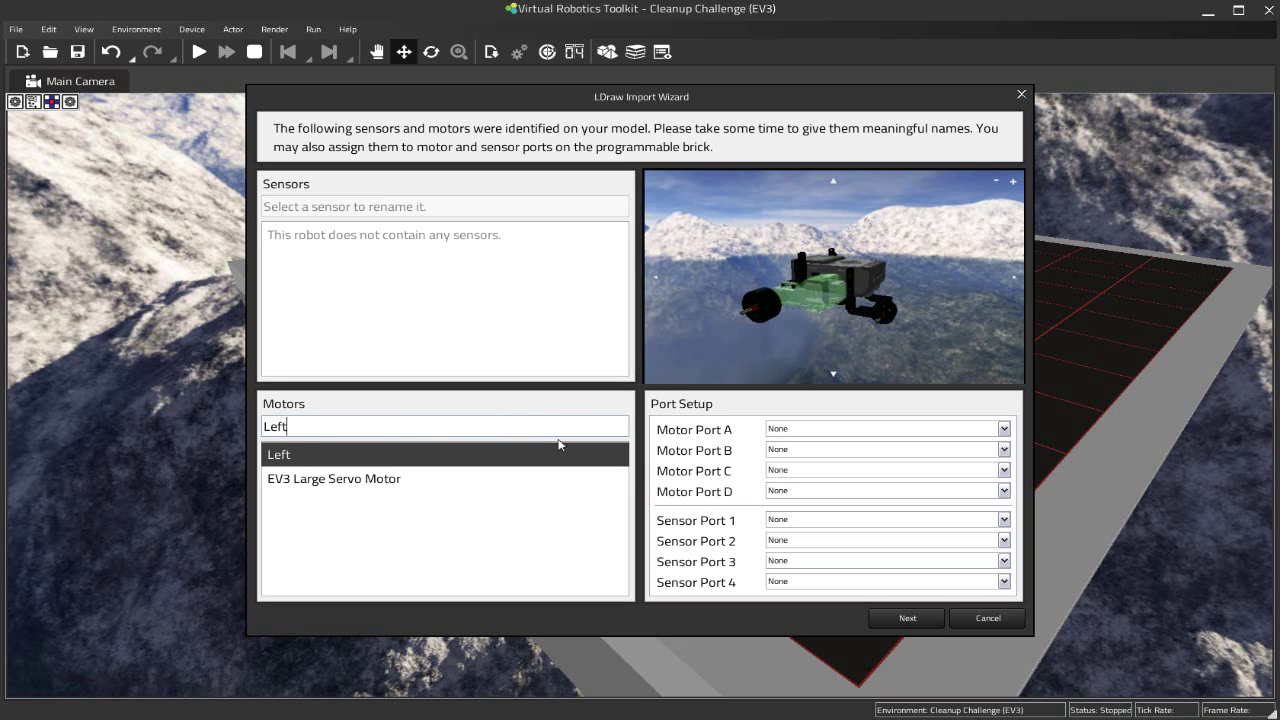
{"action": "type", "text": " Motor"}
{"action": "left_click", "coordinate": [414, 478]}
{"action": "triple_click", "coordinate": [428, 432]}
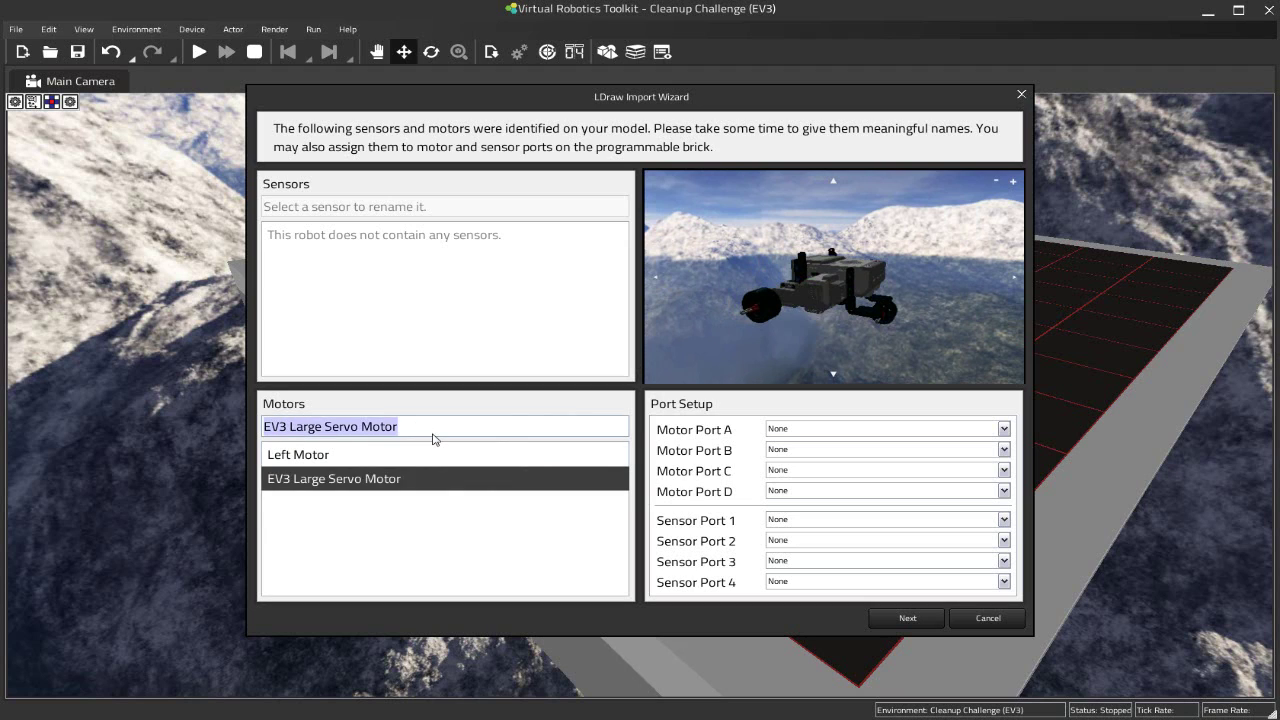
{"action": "type", "text": "Right "}
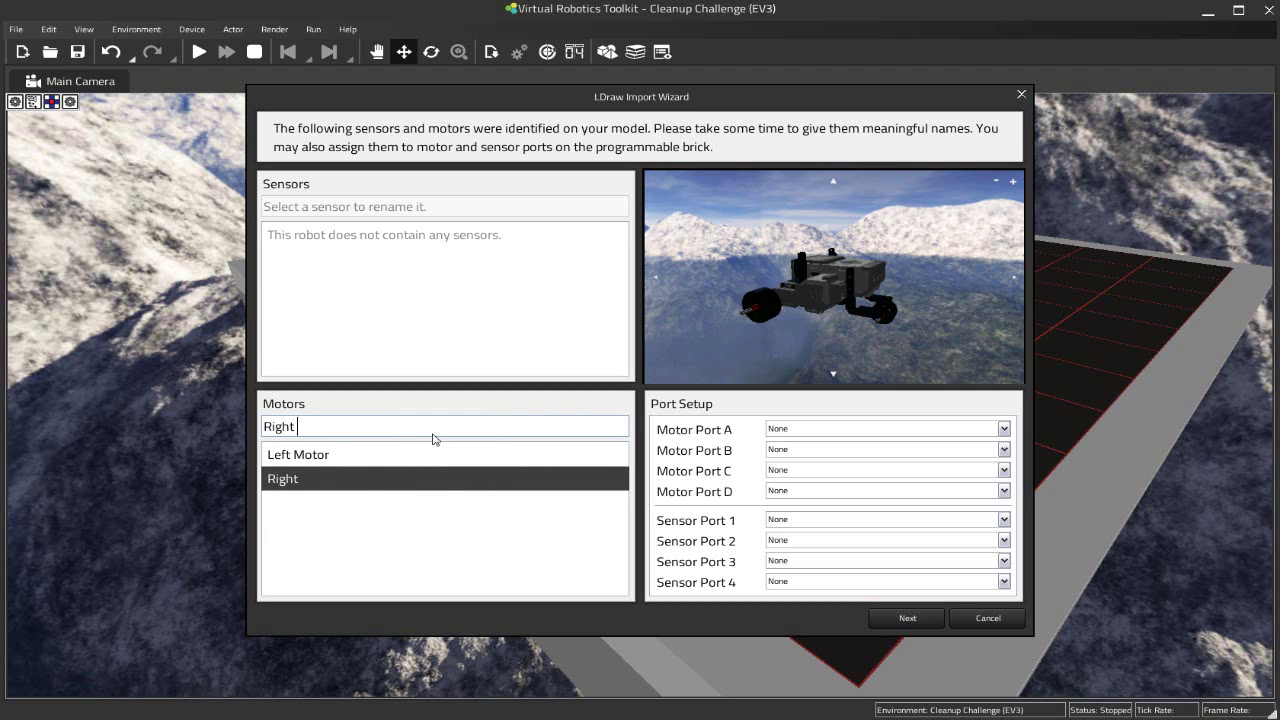
{"action": "type", "text": "Motor"}
Connect Right Motor to port B and Left Motor to port C, then check sensor port 1.
{"action": "left_click", "coordinate": [1003, 450]}
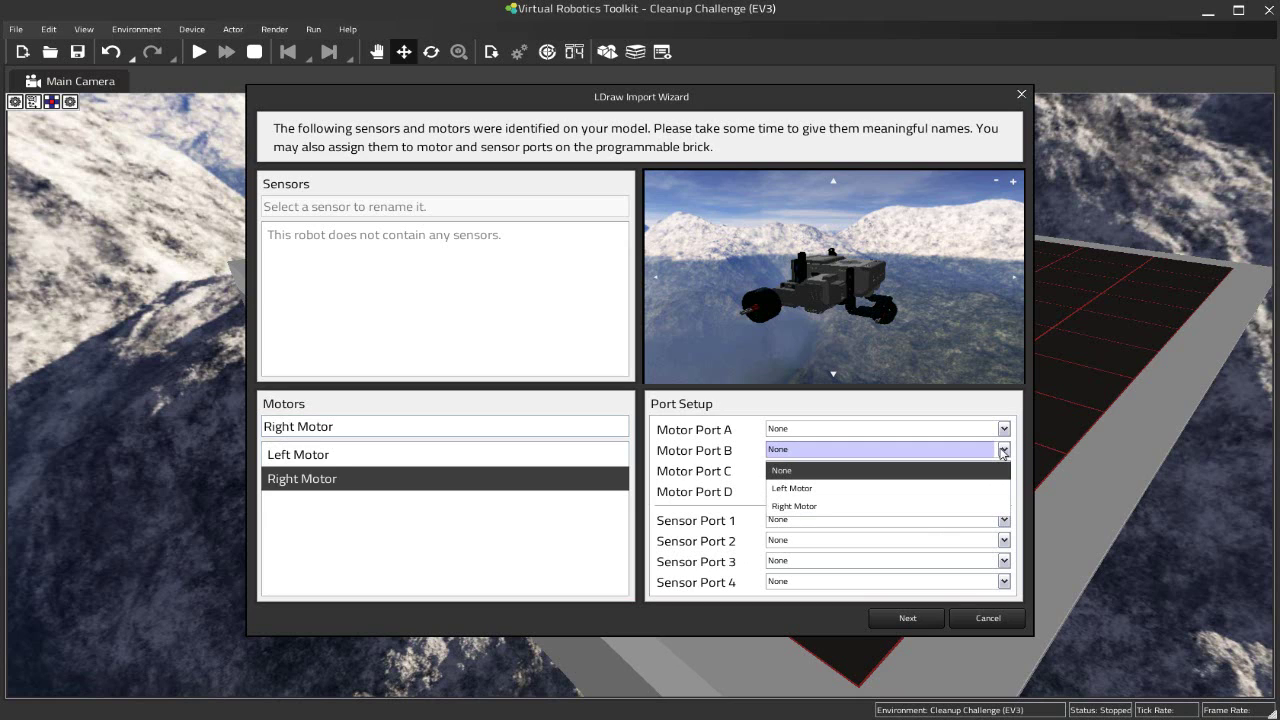
{"action": "left_click", "coordinate": [908, 507]}
{"action": "left_click", "coordinate": [853, 470]}
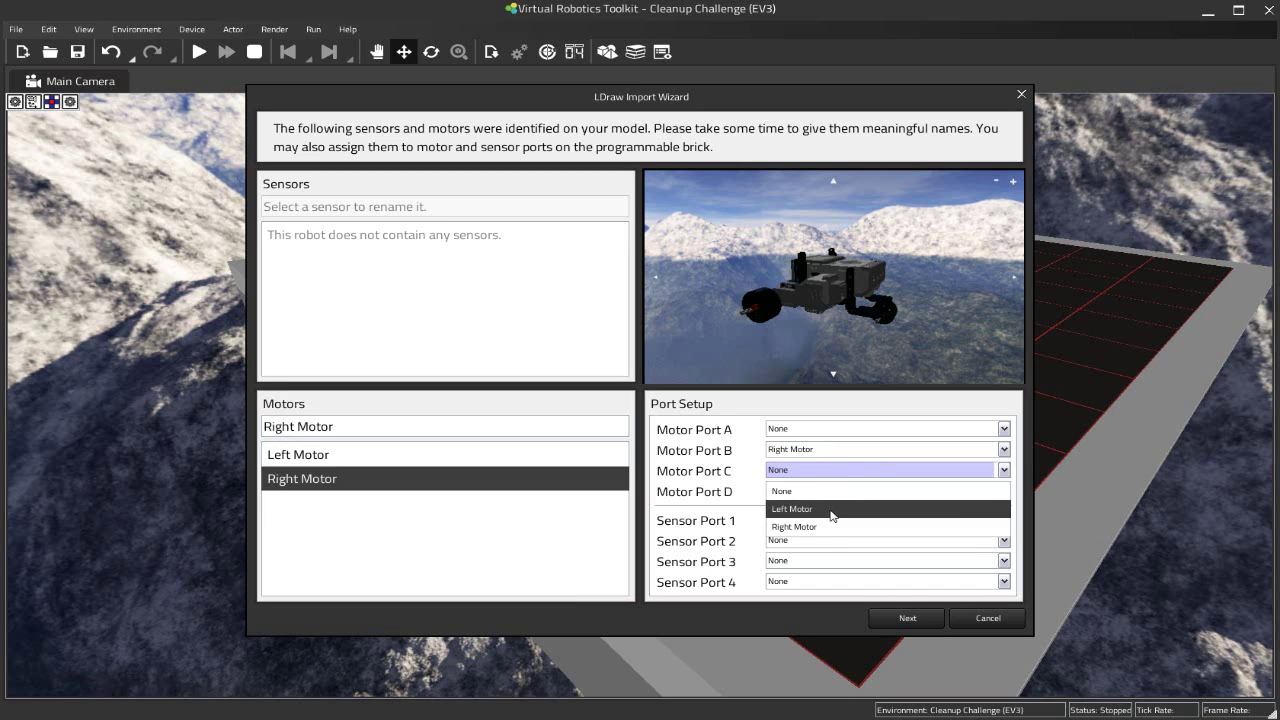
{"action": "left_click", "coordinate": [831, 510]}
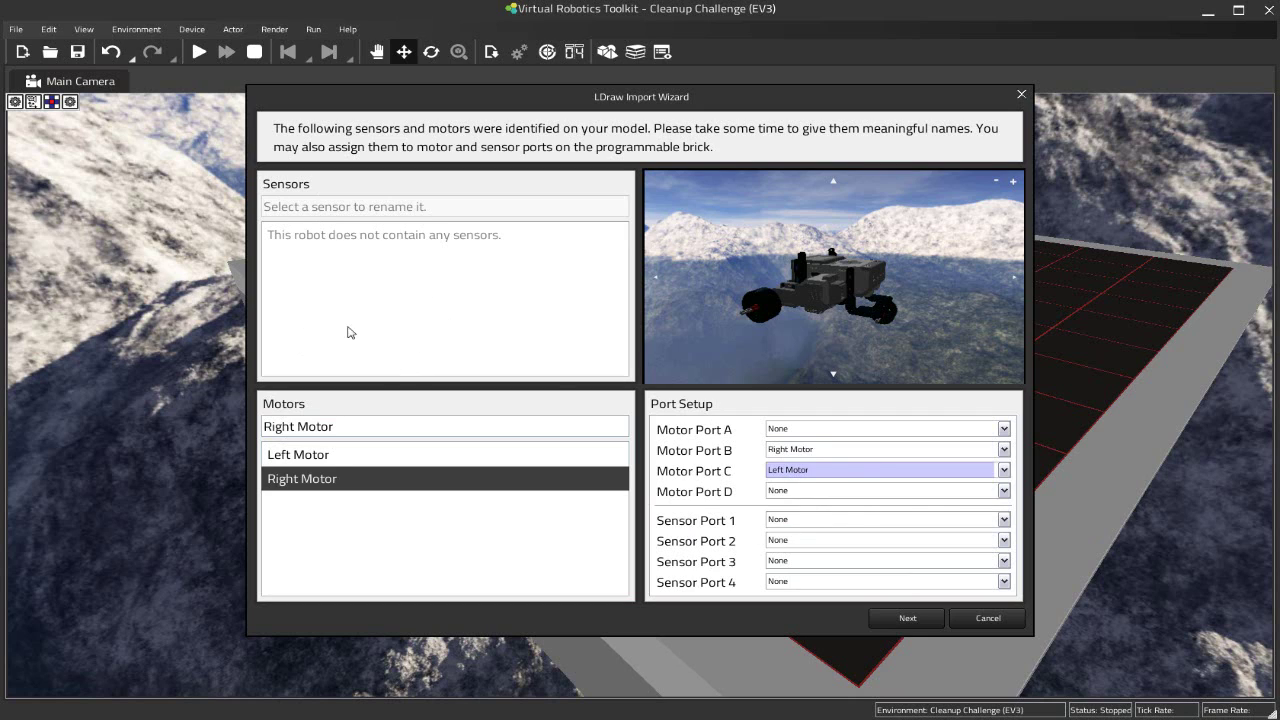
{"action": "left_click", "coordinate": [813, 521]}
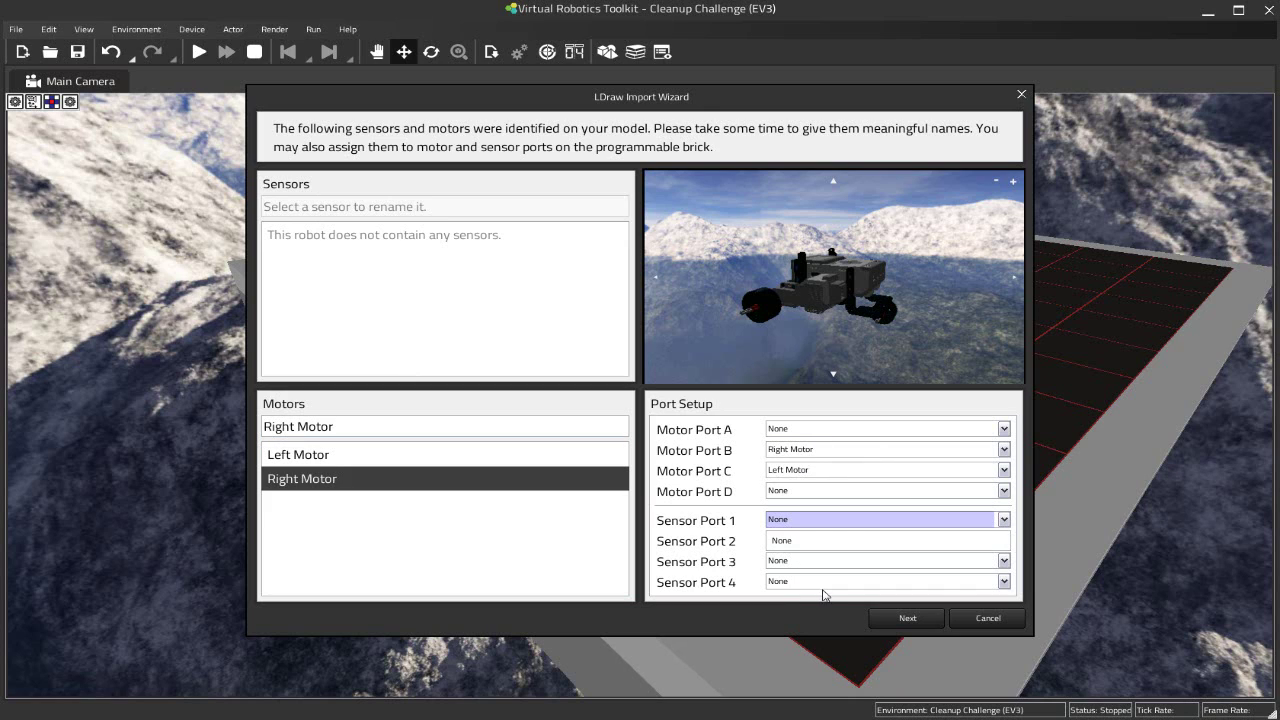
Go to the driving controls page and set the robot's front direction to up.
{"action": "left_click", "coordinate": [908, 619]}
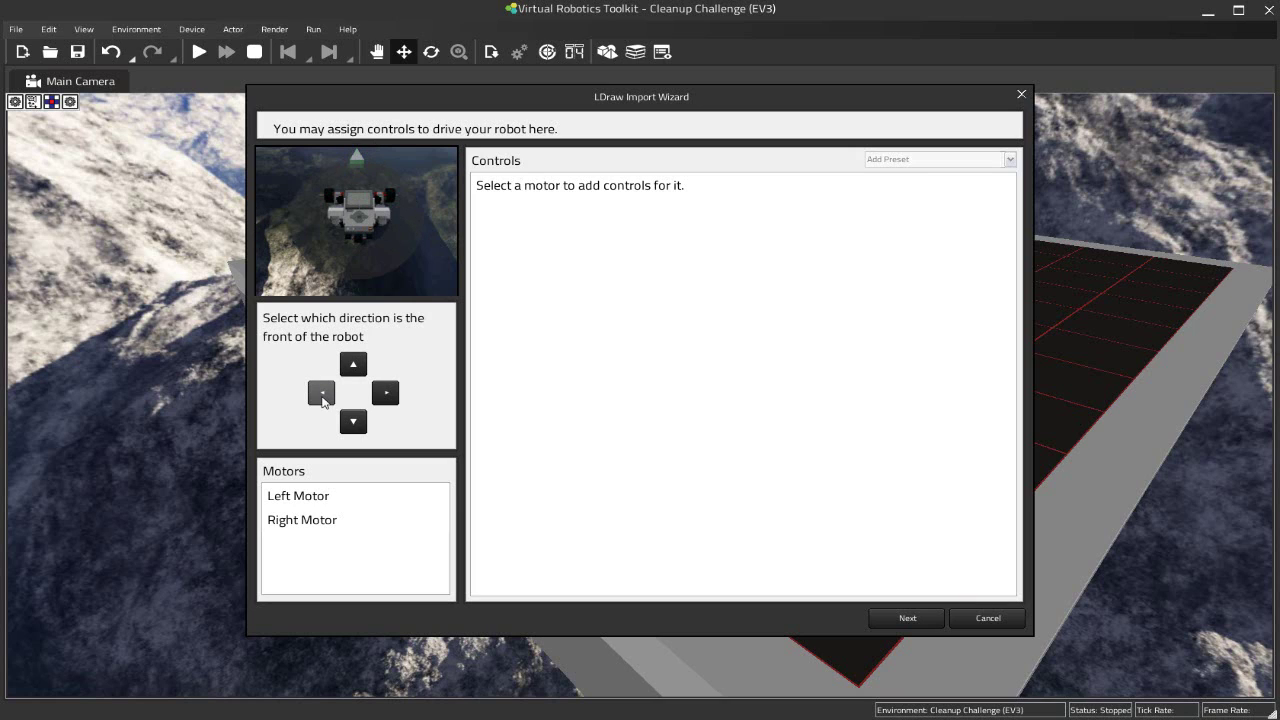
{"action": "left_click", "coordinate": [322, 397]}
{"action": "left_click", "coordinate": [355, 367]}
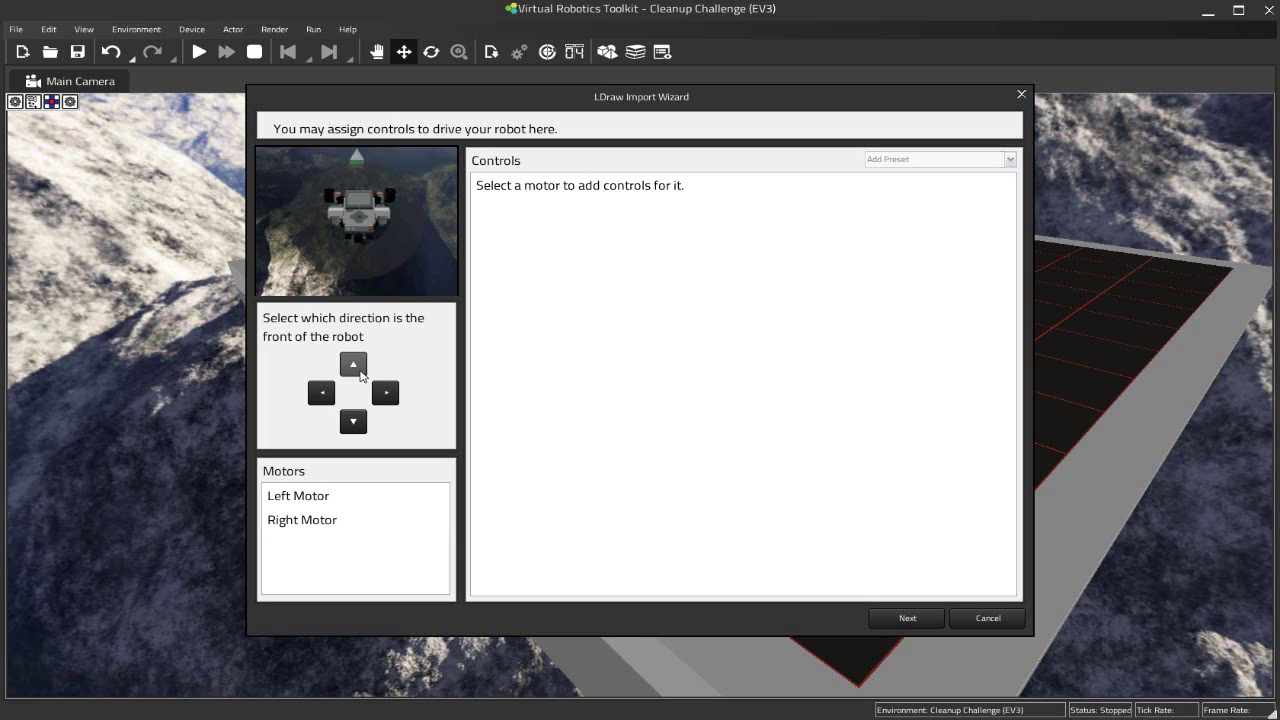
{"action": "left_click", "coordinate": [322, 393]}
{"action": "left_click", "coordinate": [386, 396]}
{"action": "left_click", "coordinate": [355, 367]}
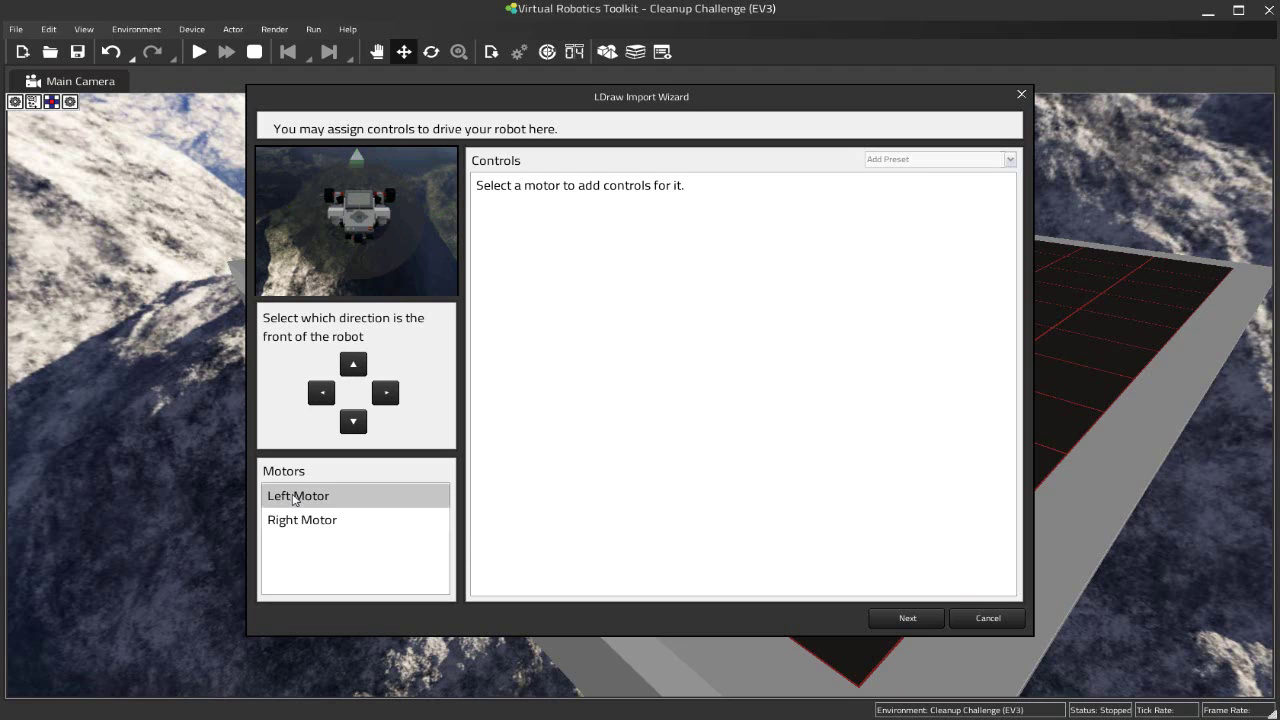
Add the Left Wheel (WASD) control preset to the Left Motor.
{"action": "left_click", "coordinate": [294, 498]}
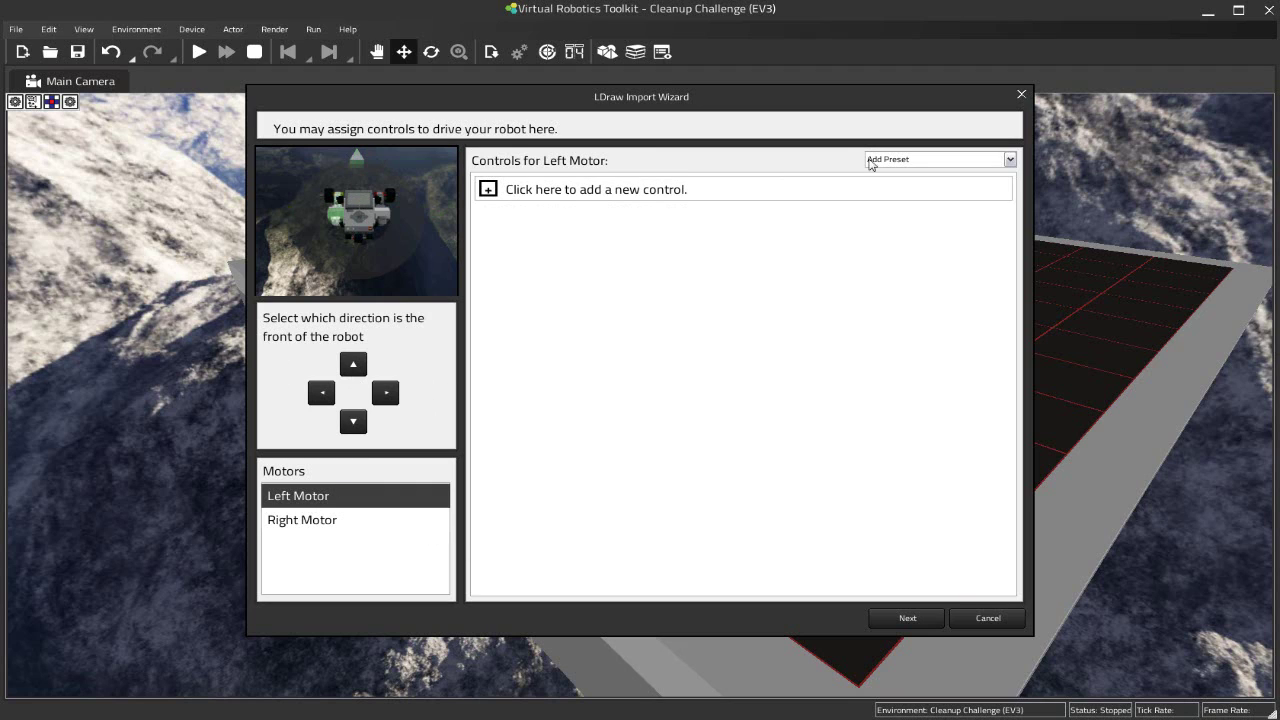
{"action": "left_click", "coordinate": [897, 164]}
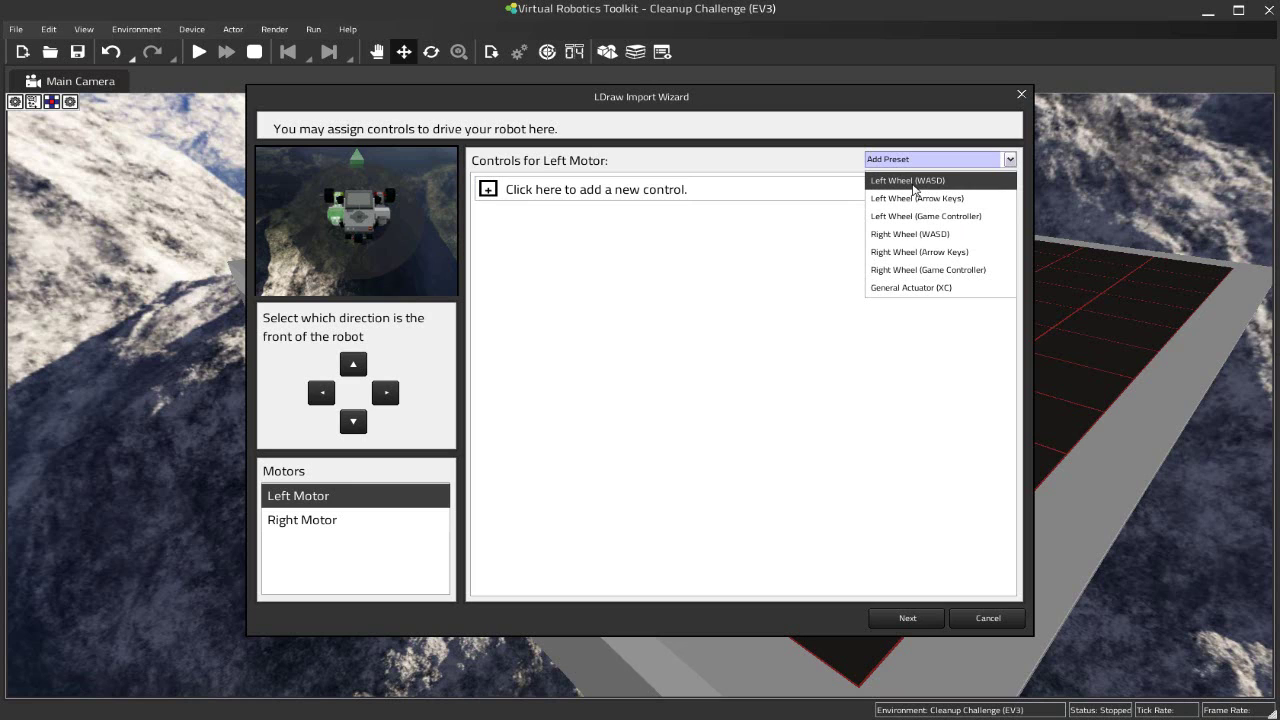
{"action": "left_click", "coordinate": [913, 186]}
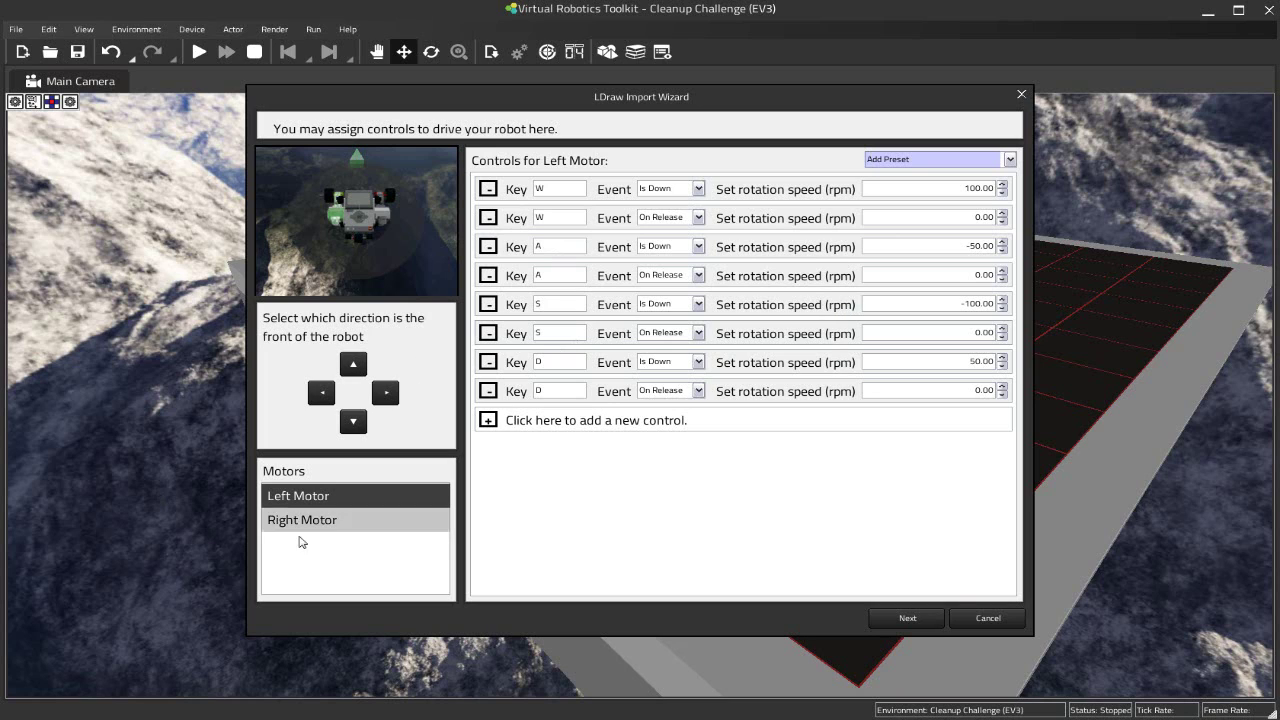
Add the Right Wheel (WASD) preset to the Right Motor and compare it with the Left Motor.
{"action": "left_click", "coordinate": [302, 530]}
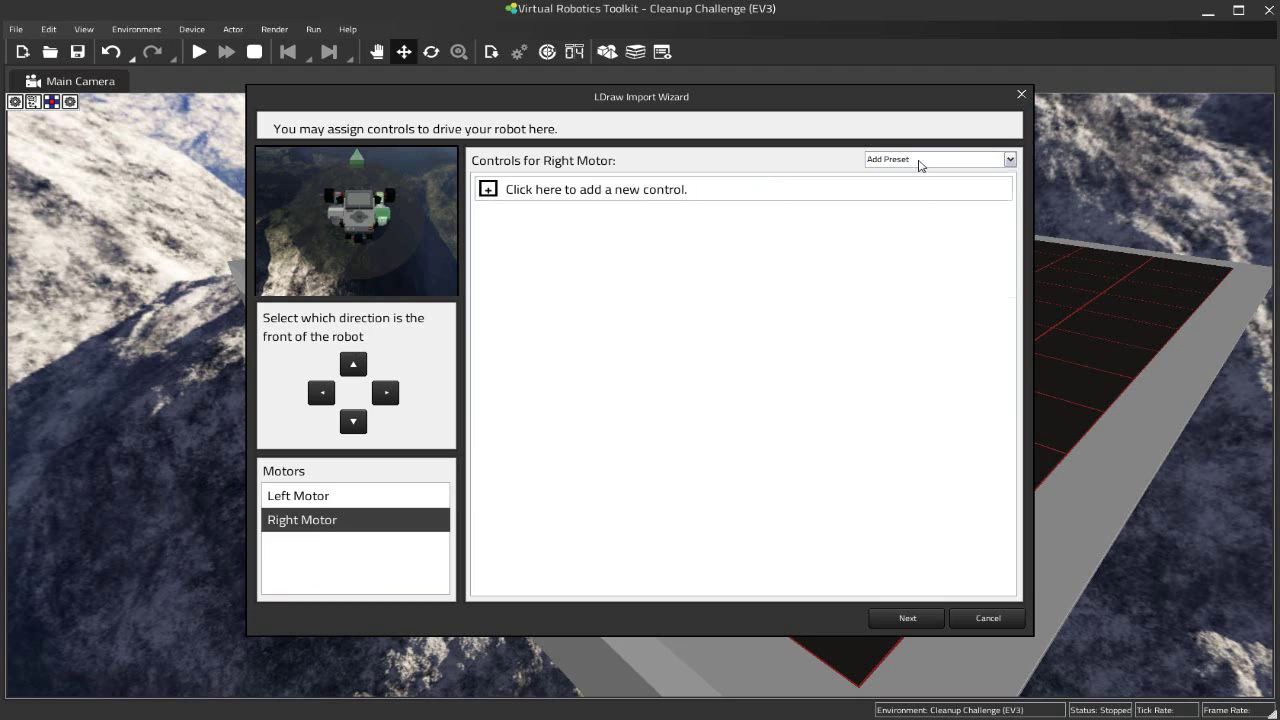
{"action": "left_click", "coordinate": [921, 163]}
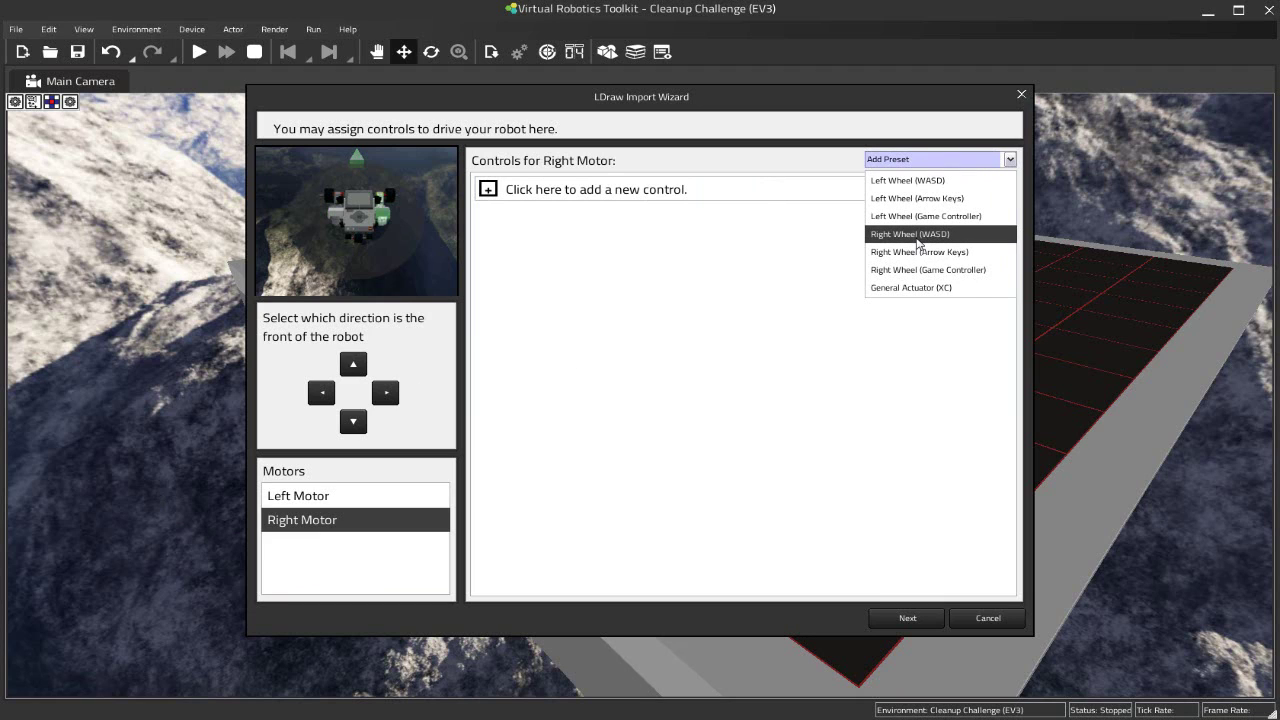
{"action": "left_click", "coordinate": [917, 240]}
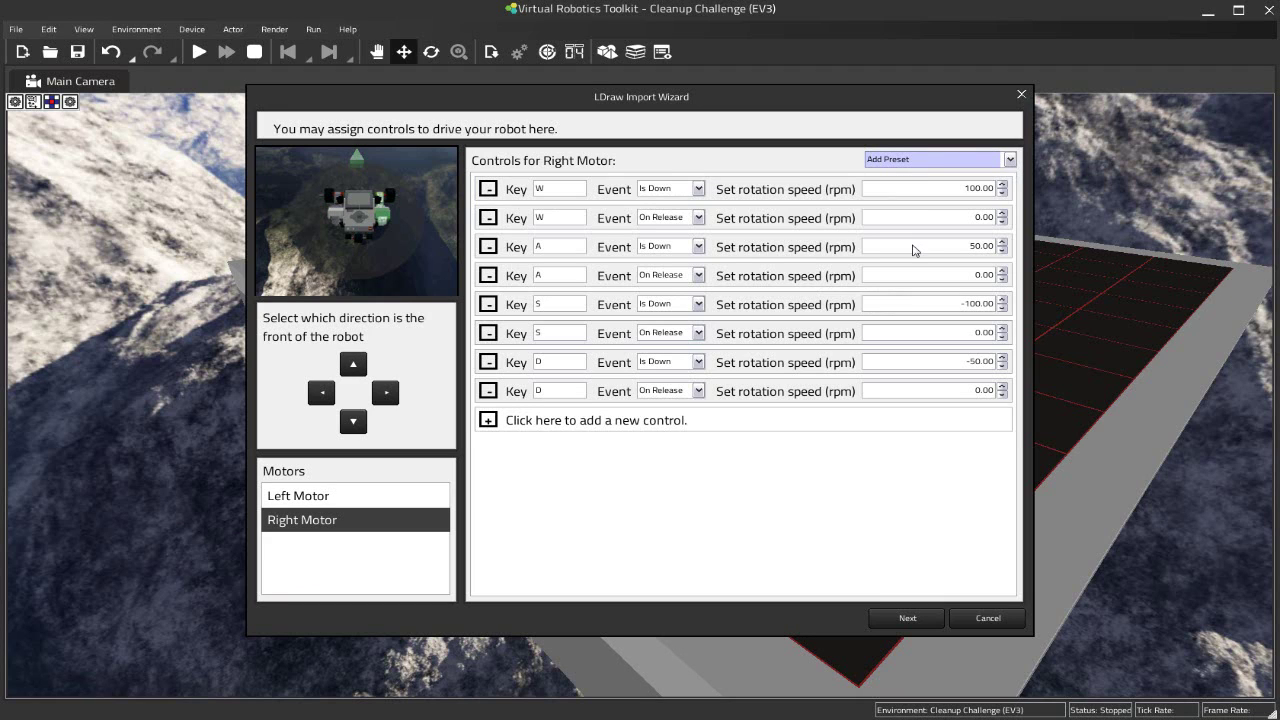
{"action": "left_click", "coordinate": [347, 500]}
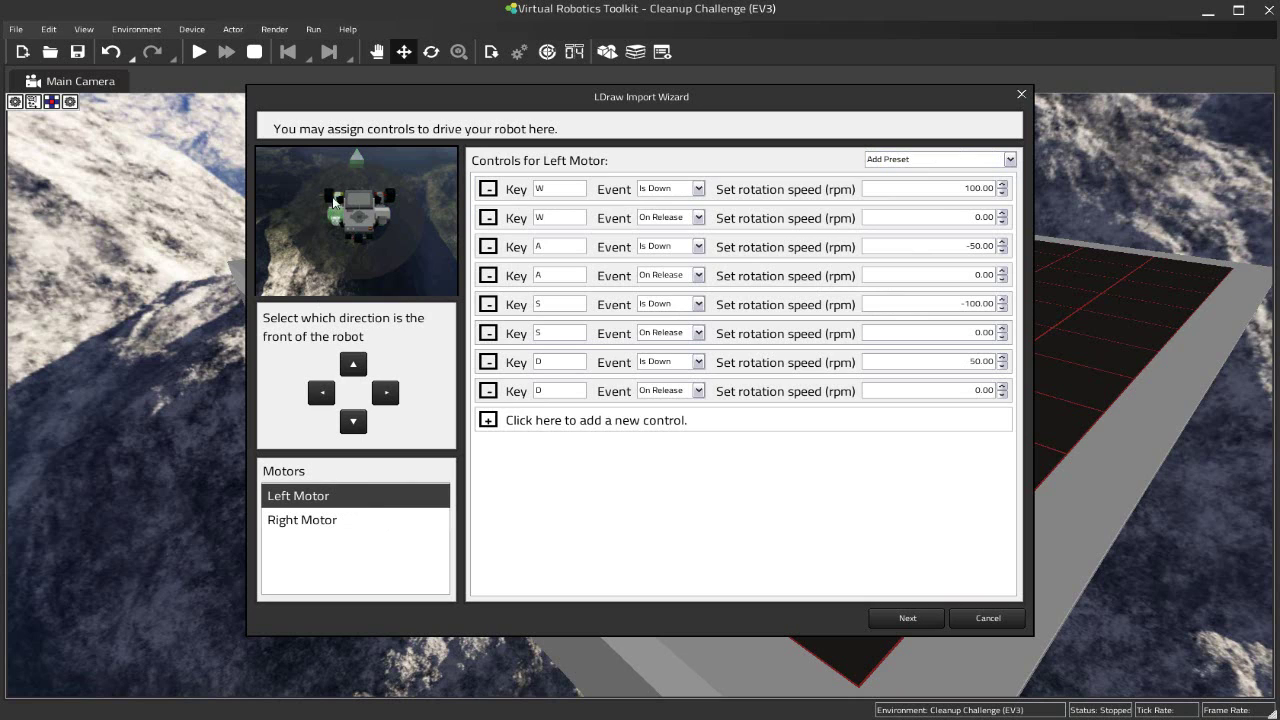
{"action": "left_click", "coordinate": [333, 522]}
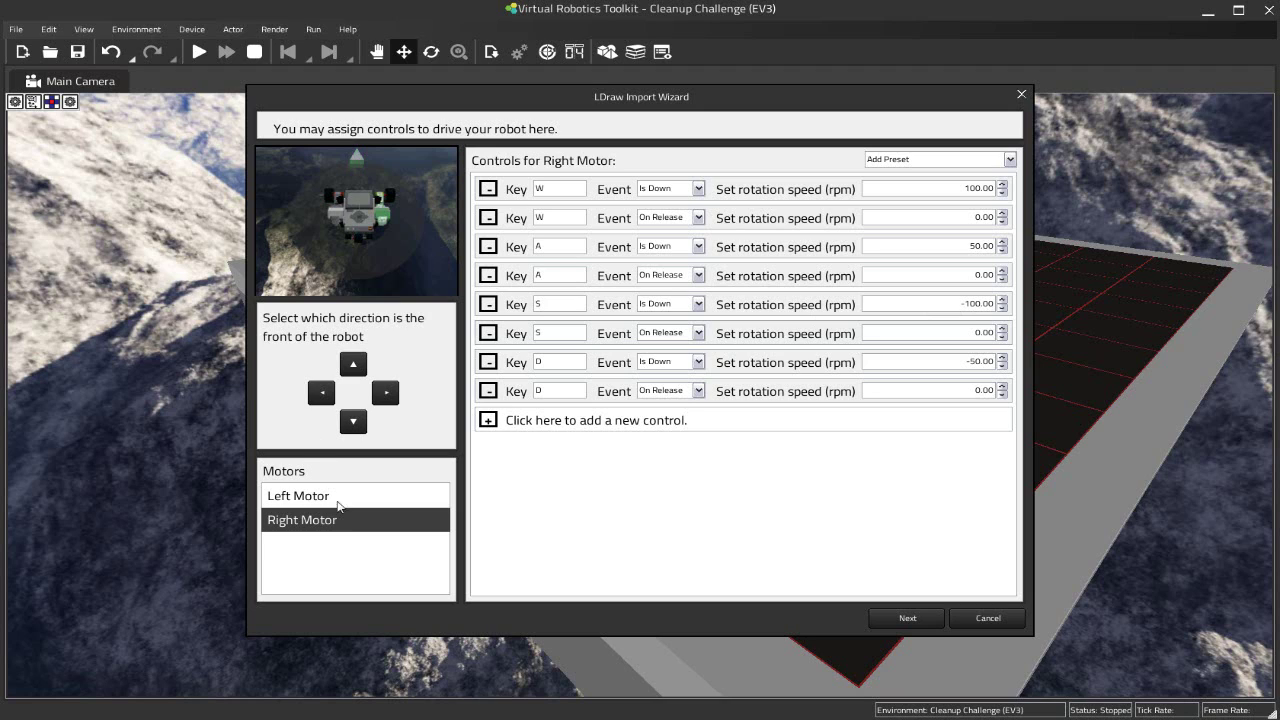
Recheck the Left Motor controls, then finalize the LDraw import to place the robot on the field.
{"action": "left_click", "coordinate": [337, 500]}
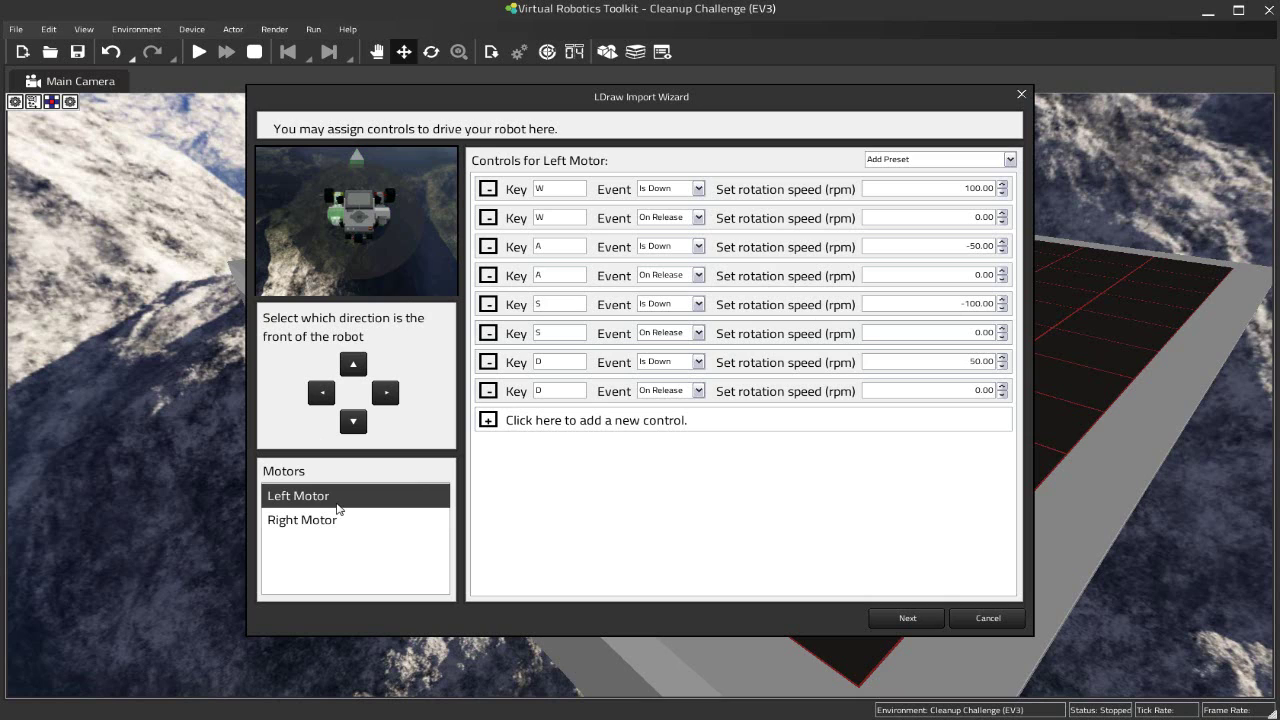
{"action": "left_click", "coordinate": [908, 615]}
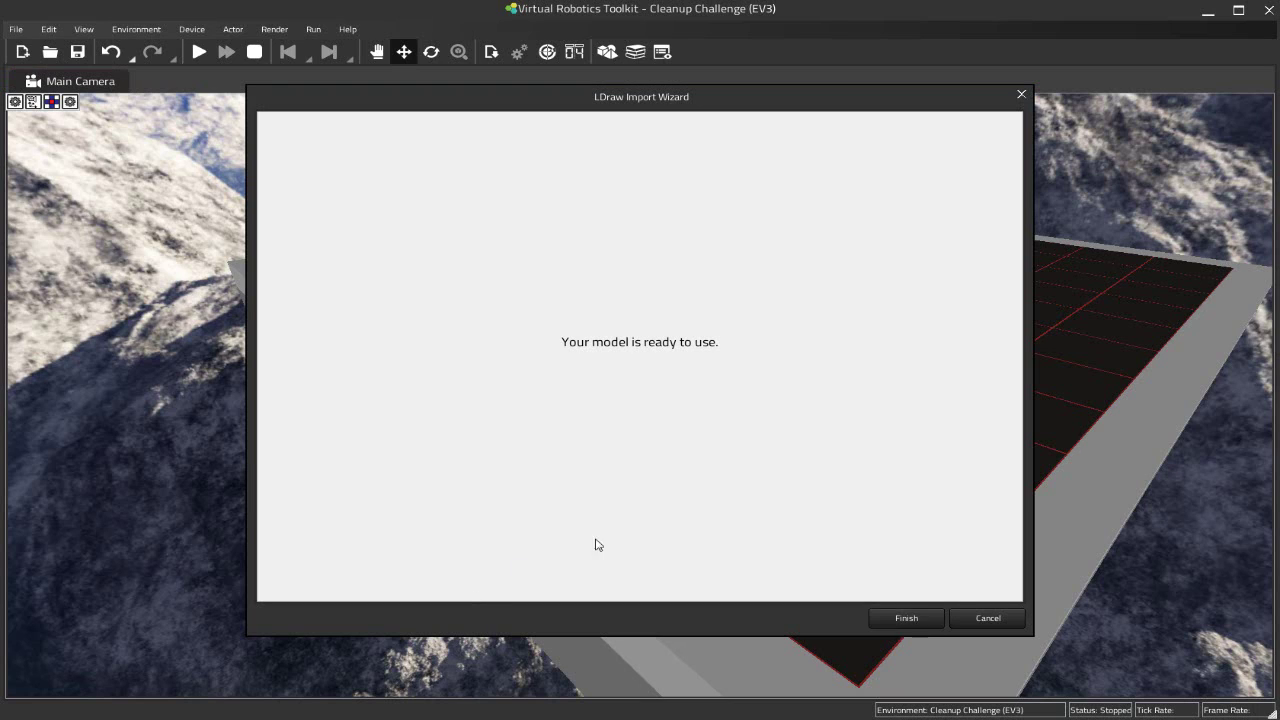
{"action": "left_click", "coordinate": [900, 618]}
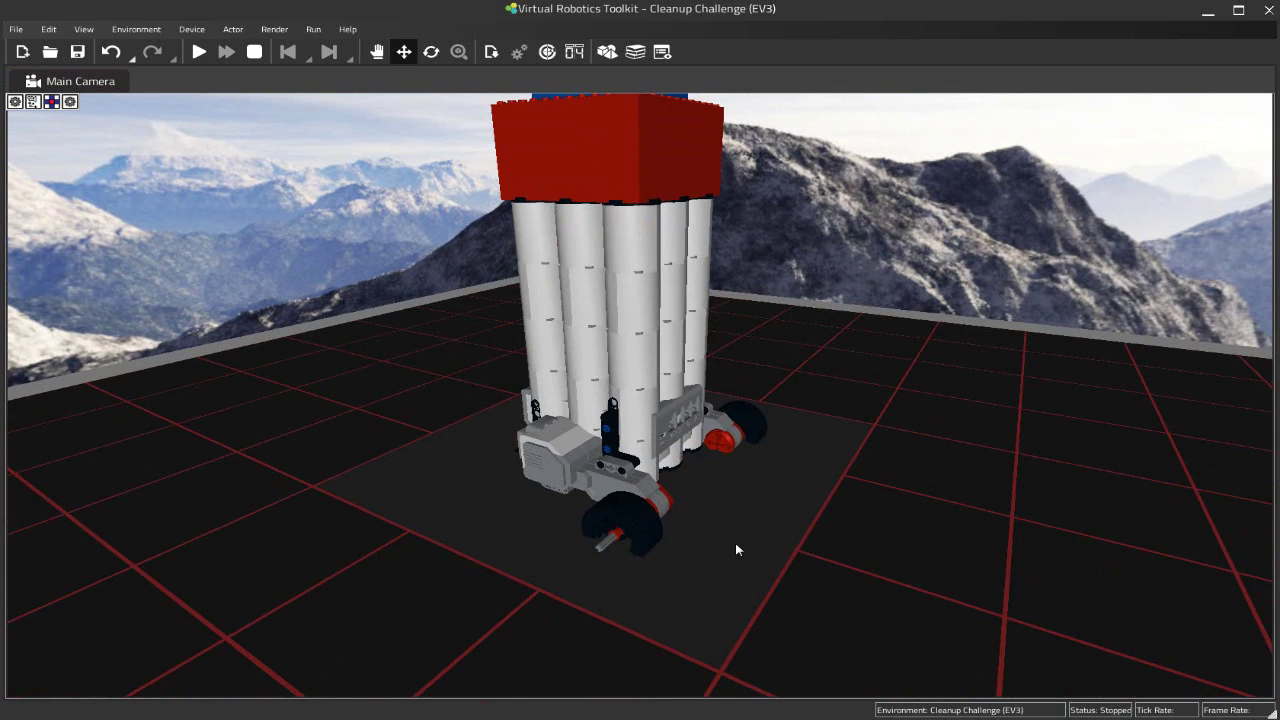
{"action": "mouse_move", "coordinate": [736, 549]}
{"action": "left_mouse_down"}
{"action": "mouse_move", "coordinate": [731, 383]}
{"action": "mouse_move", "coordinate": [730, 561]}
{"action": "left_mouse_up"}
{"action": "scroll", "coordinate": [730, 554], "scroll_direction": "down", "scroll_amount": 5}
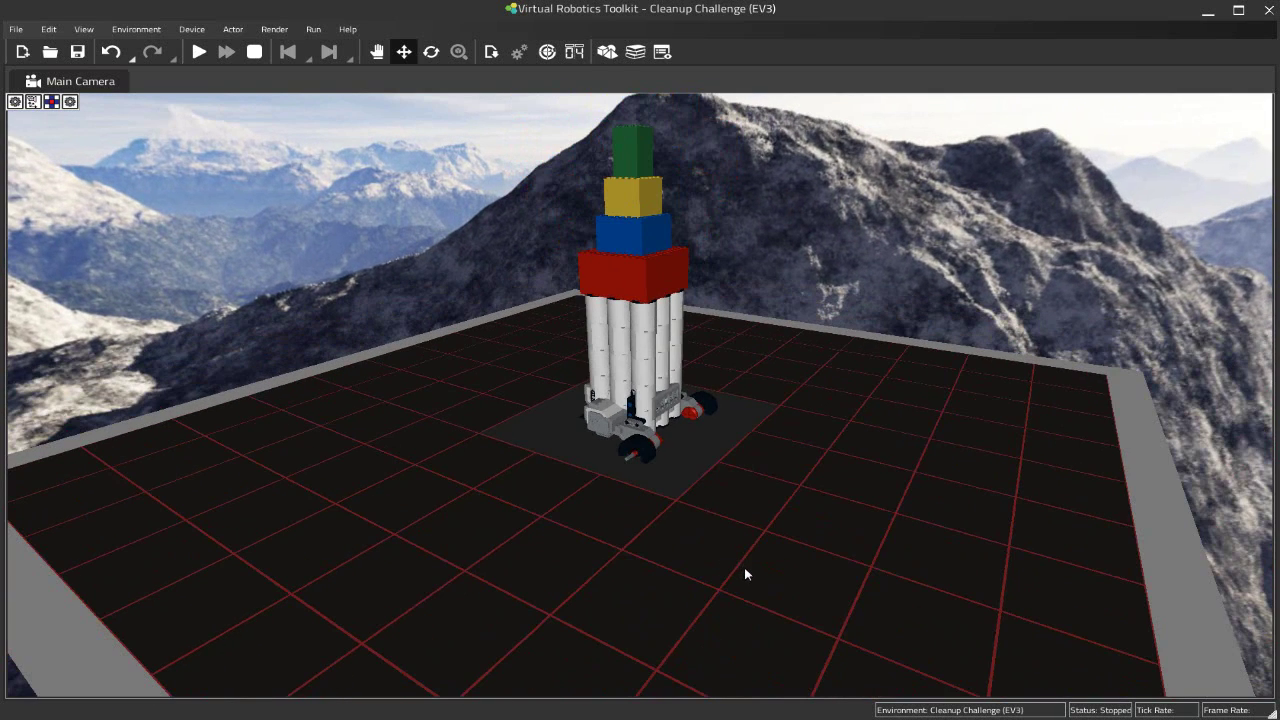
{"action": "left_click", "coordinate": [199, 54]}
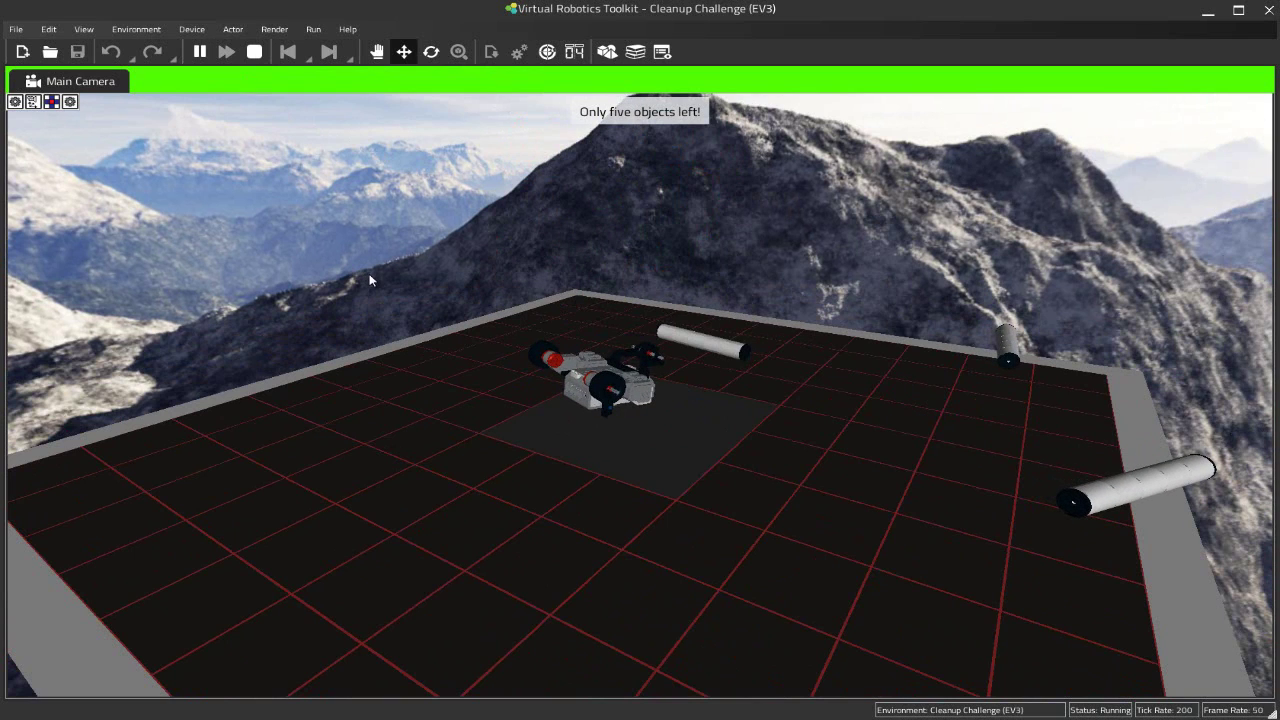
{"action": "left_click", "coordinate": [254, 51]}
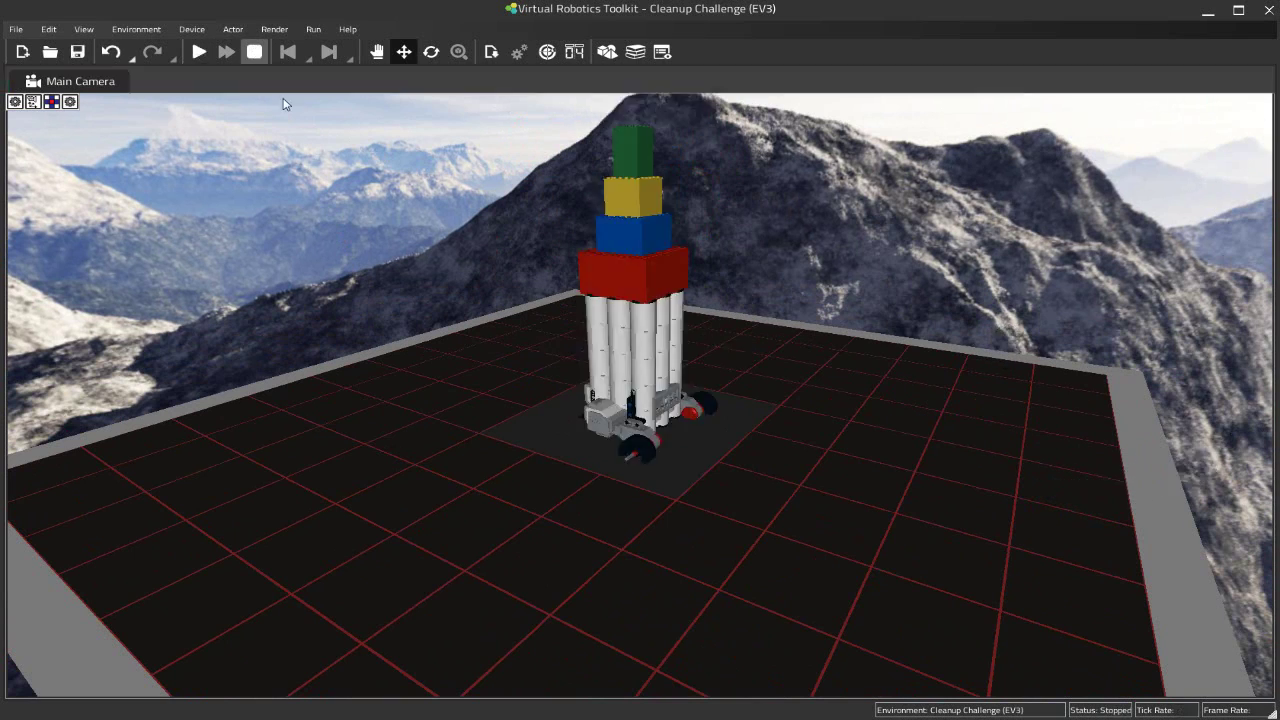
Drag the robot toward the mat's front-left and bring the camera in close on it.
{"action": "left_click_drag", "start_coordinate": [631, 432], "coordinate": [474, 516]}
{"action": "scroll", "coordinate": [460, 422], "scroll_direction": "up", "scroll_amount": 5}
{"action": "right_click_drag", "start_coordinate": [412, 627], "coordinate": [451, 505]}
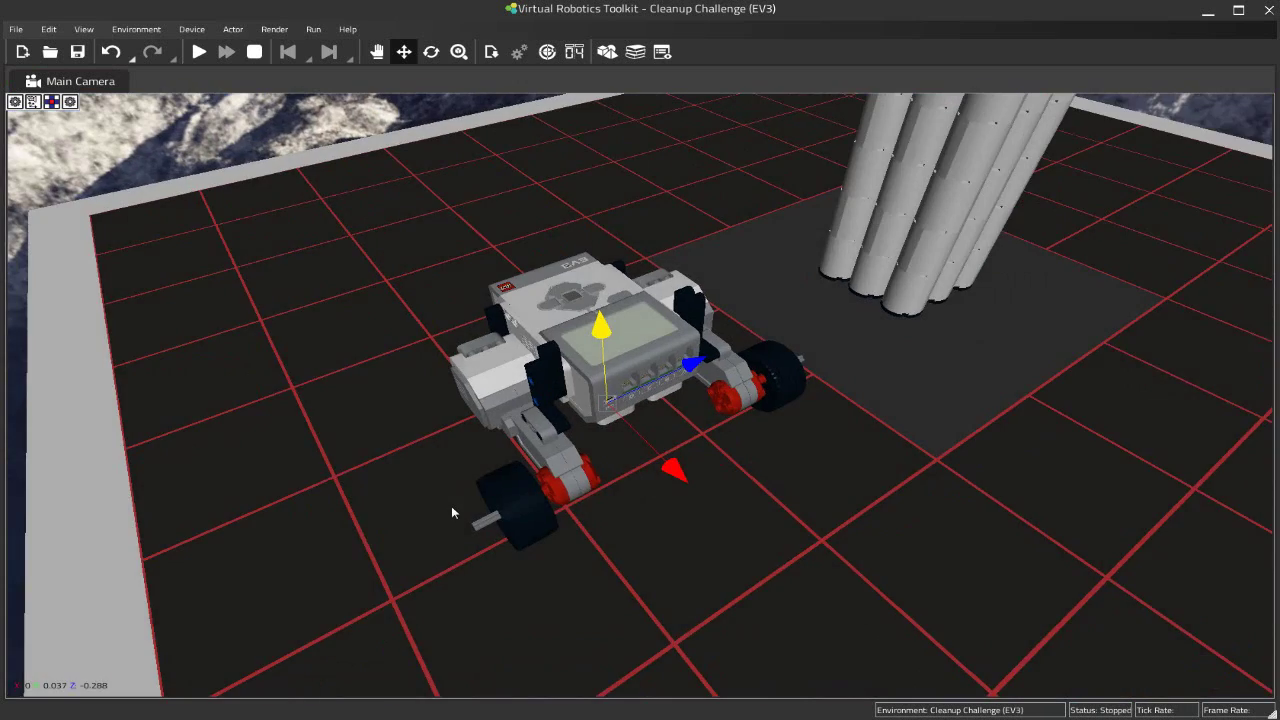
{"action": "scroll", "coordinate": [451, 505], "scroll_direction": "up", "scroll_amount": 2}
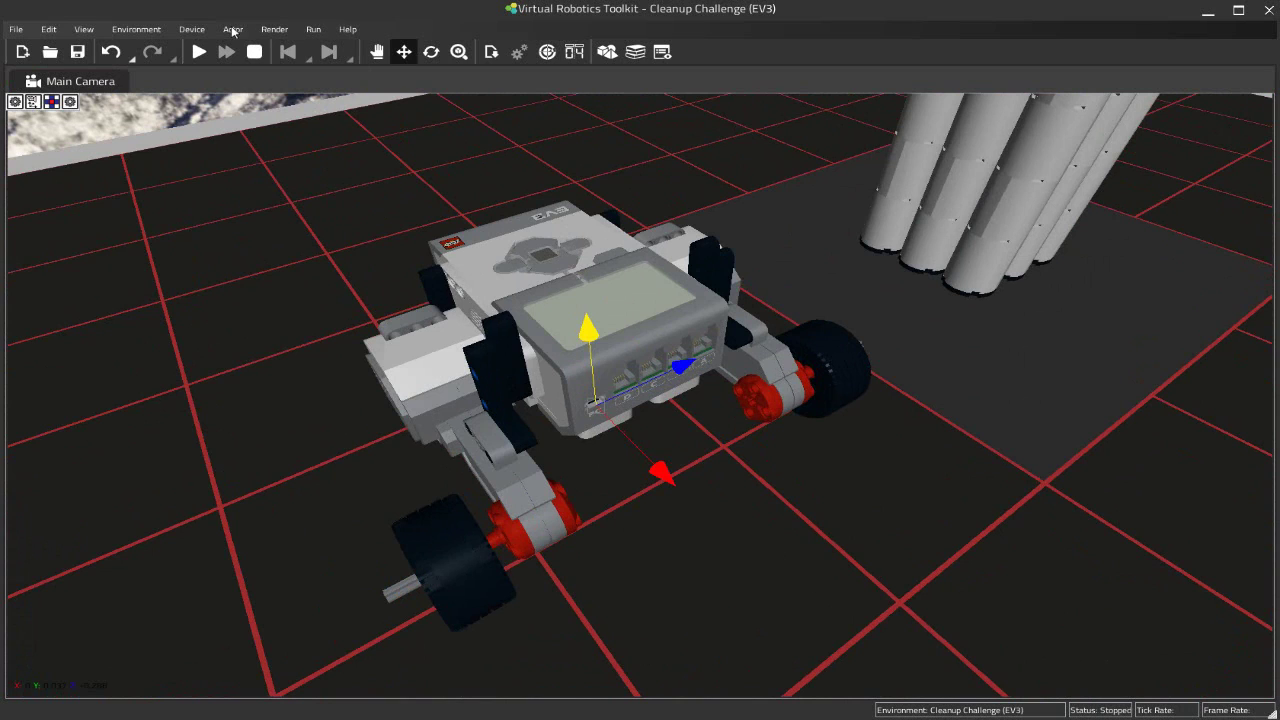
Turn on Render > Physics to show the robot's collision shapes, and orbit around it.
{"action": "left_click", "coordinate": [280, 32]}
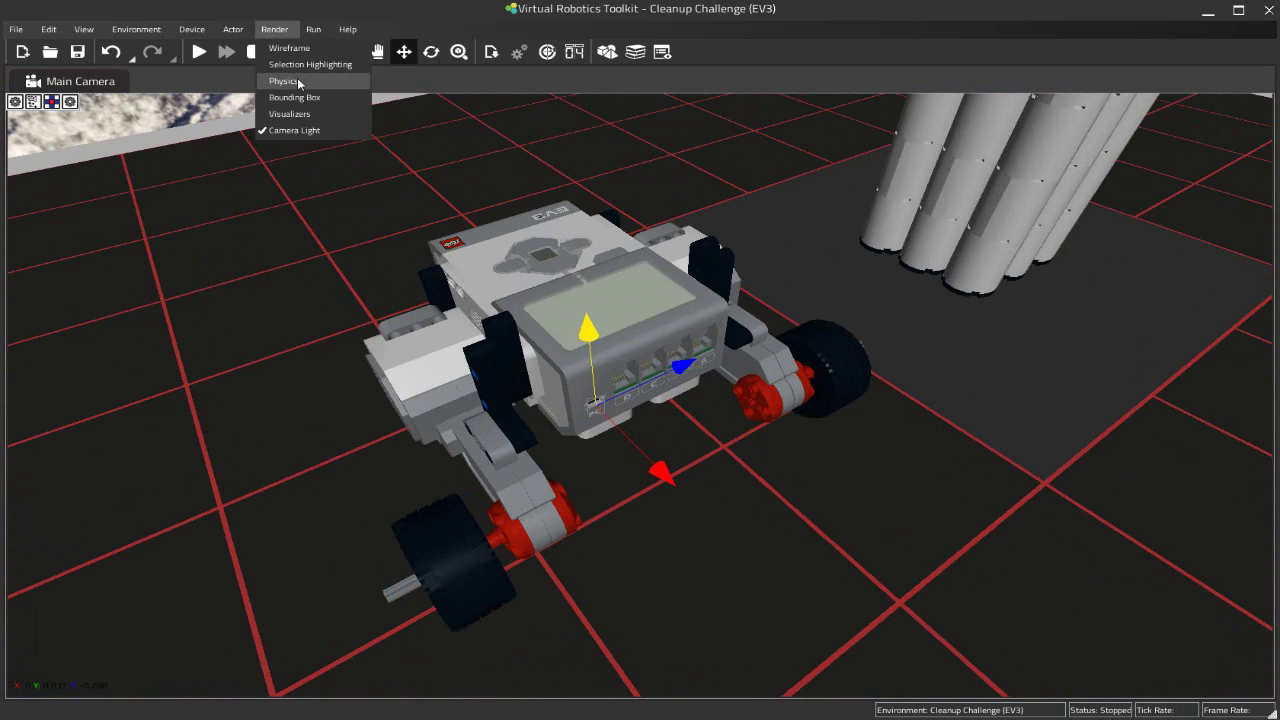
{"action": "left_click", "coordinate": [297, 80]}
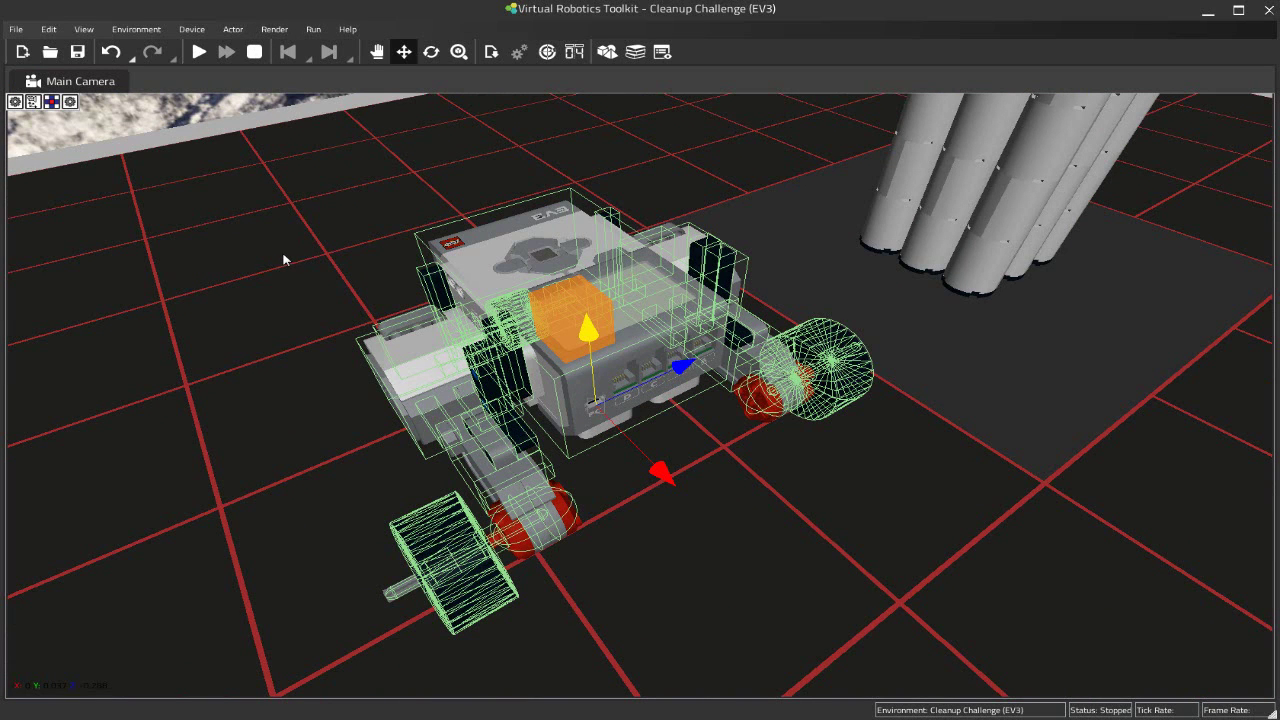
{"action": "right_click_drag", "start_coordinate": [283, 260], "coordinate": [388, 176]}
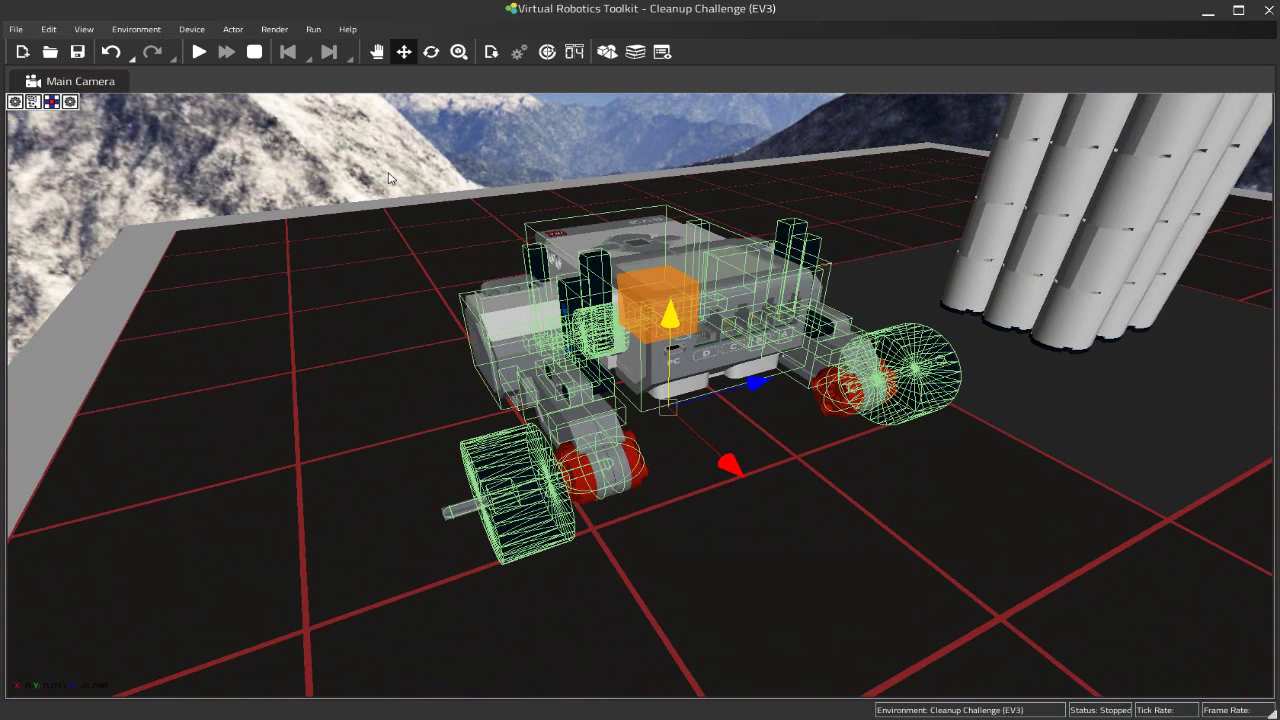
Open MyShinyNewRobot's properties, inspect its Rigidbody and Left Motor (Servo Motor) settings, then close the panel.
{"action": "left_click", "coordinate": [662, 53]}
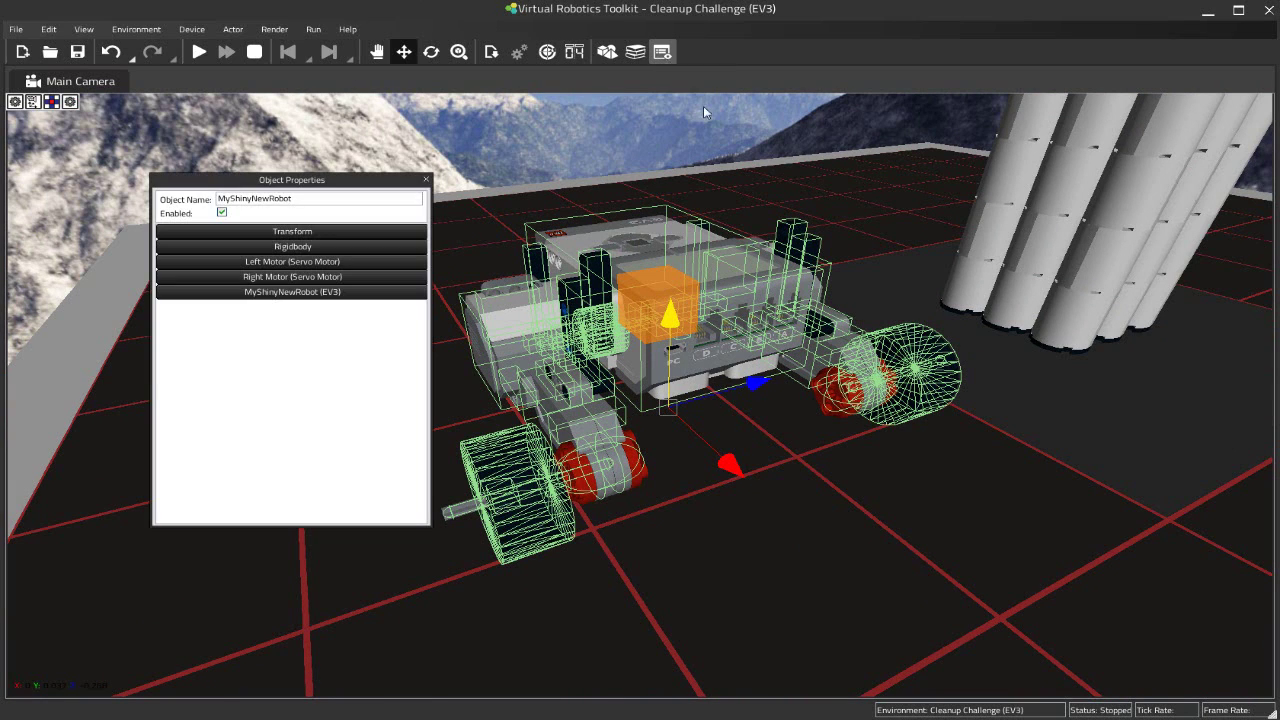
{"action": "left_click", "coordinate": [300, 250]}
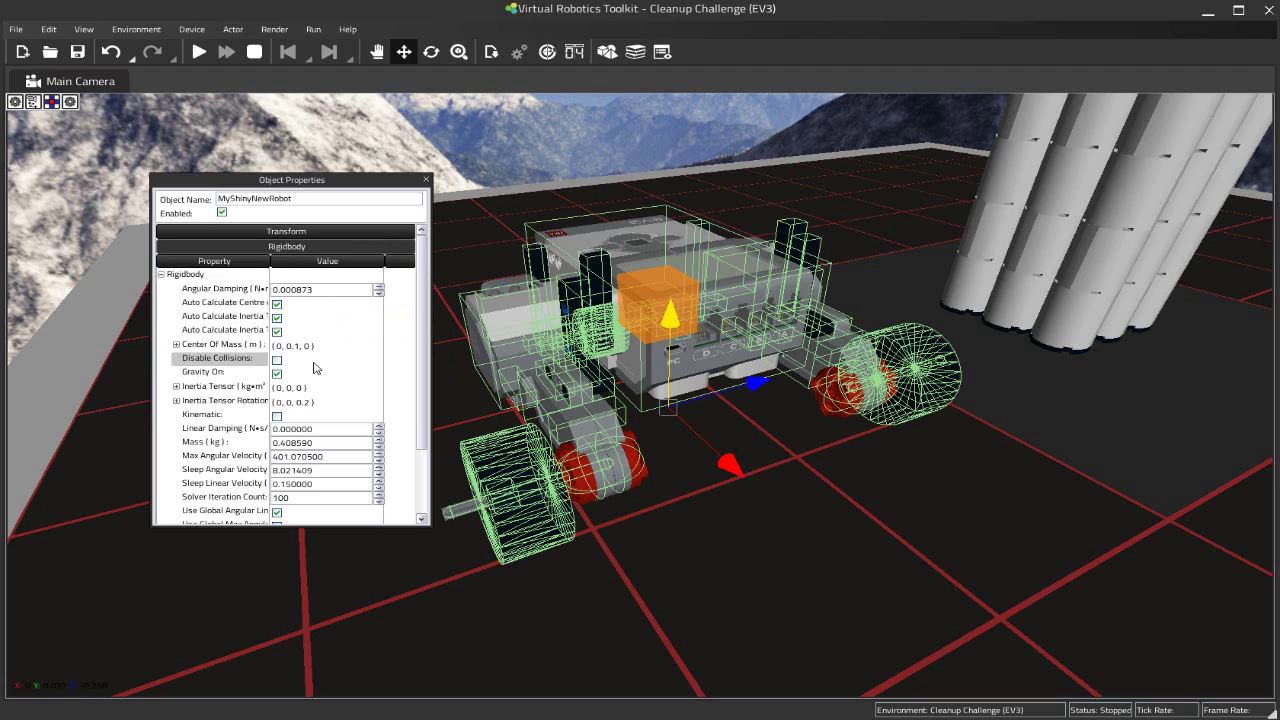
{"action": "left_click", "coordinate": [300, 247]}
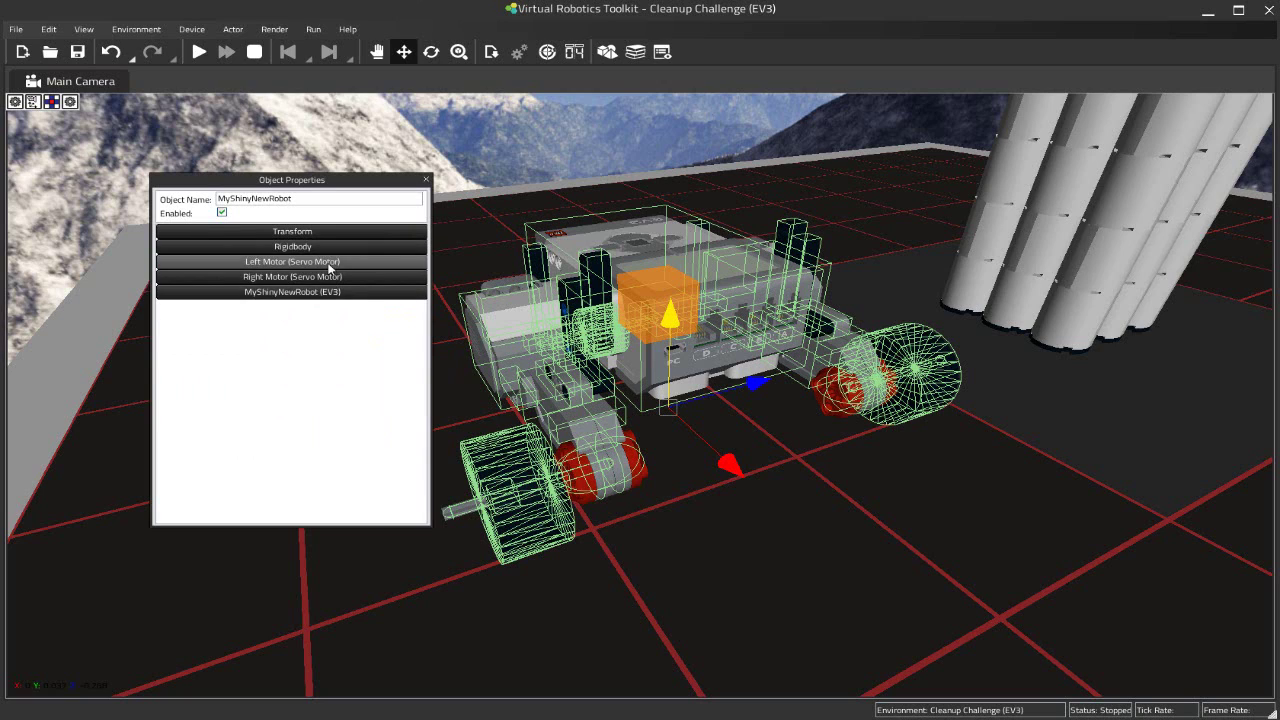
{"action": "left_click", "coordinate": [330, 262]}
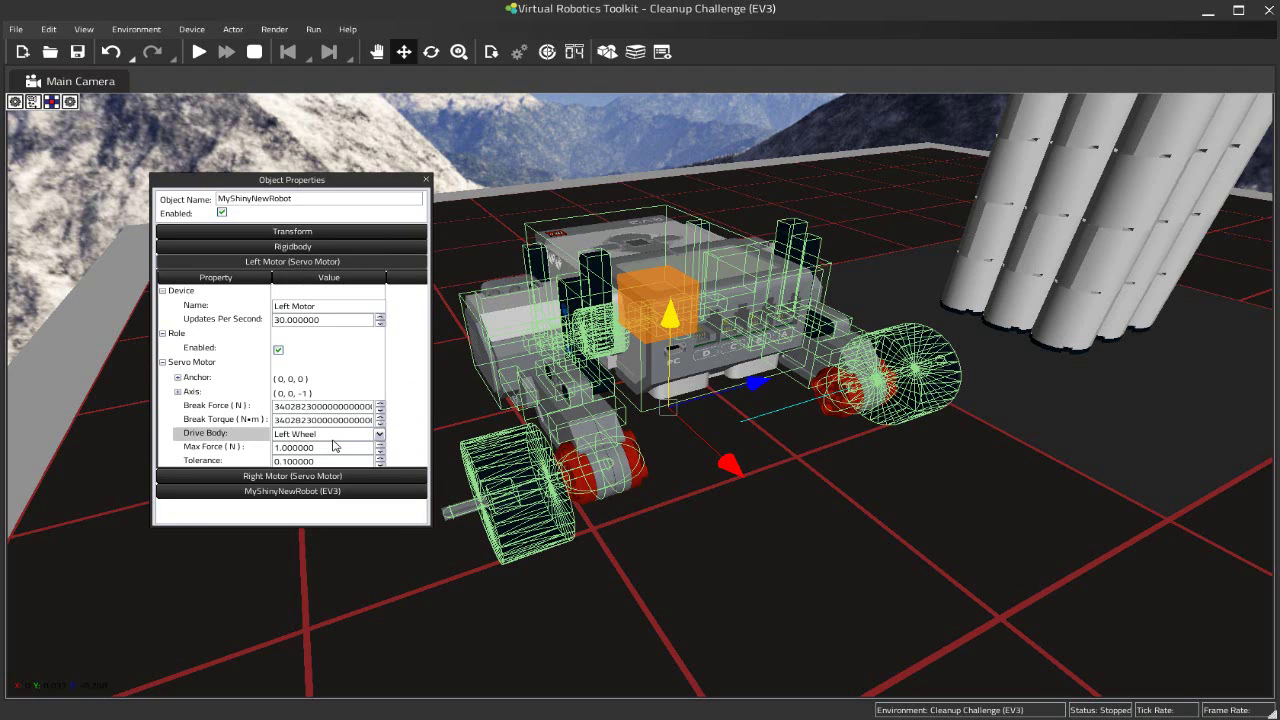
{"action": "left_click", "coordinate": [350, 261]}
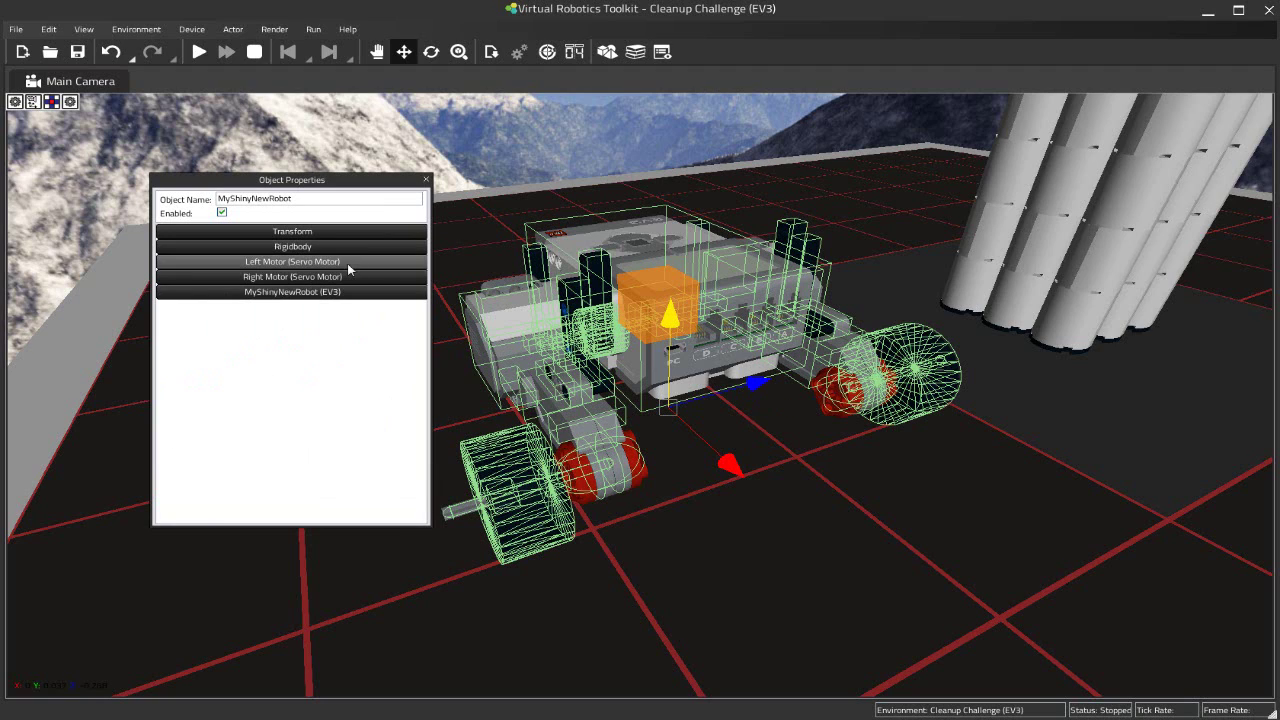
{"action": "left_click", "coordinate": [426, 179]}
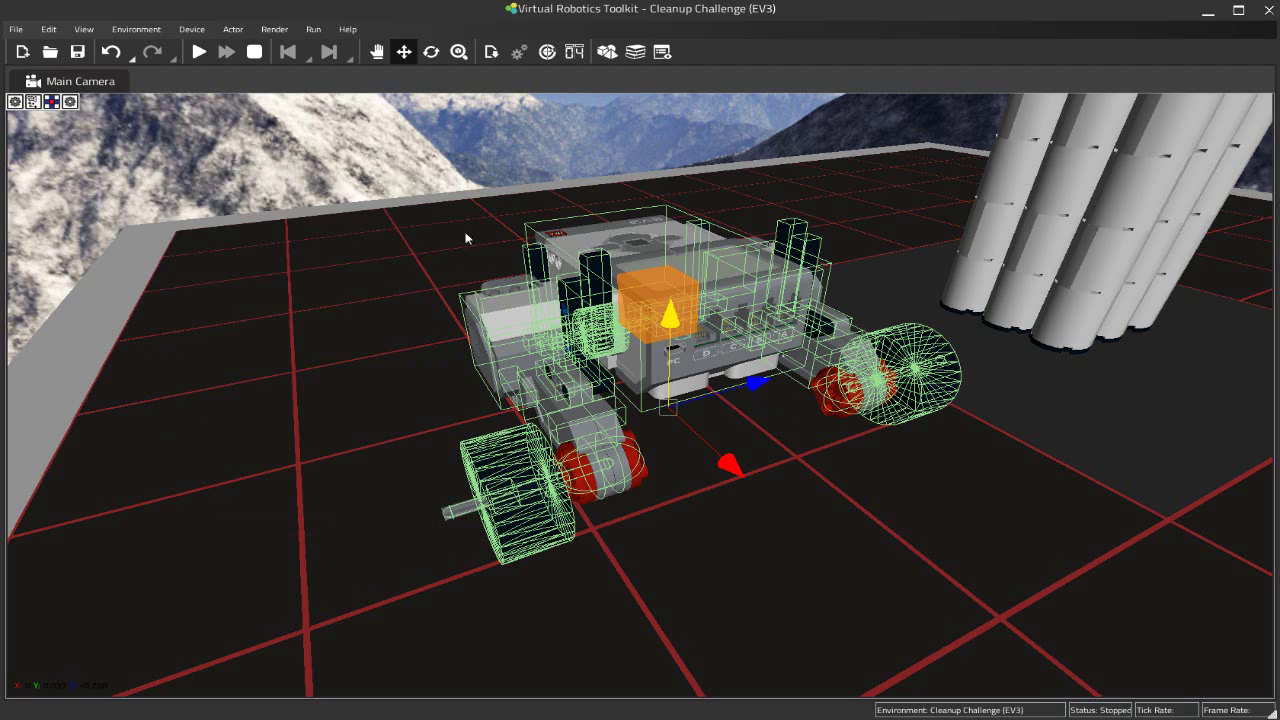
Turn off Render > Physics wireframes and start the simulation.
{"action": "left_click", "coordinate": [274, 29]}
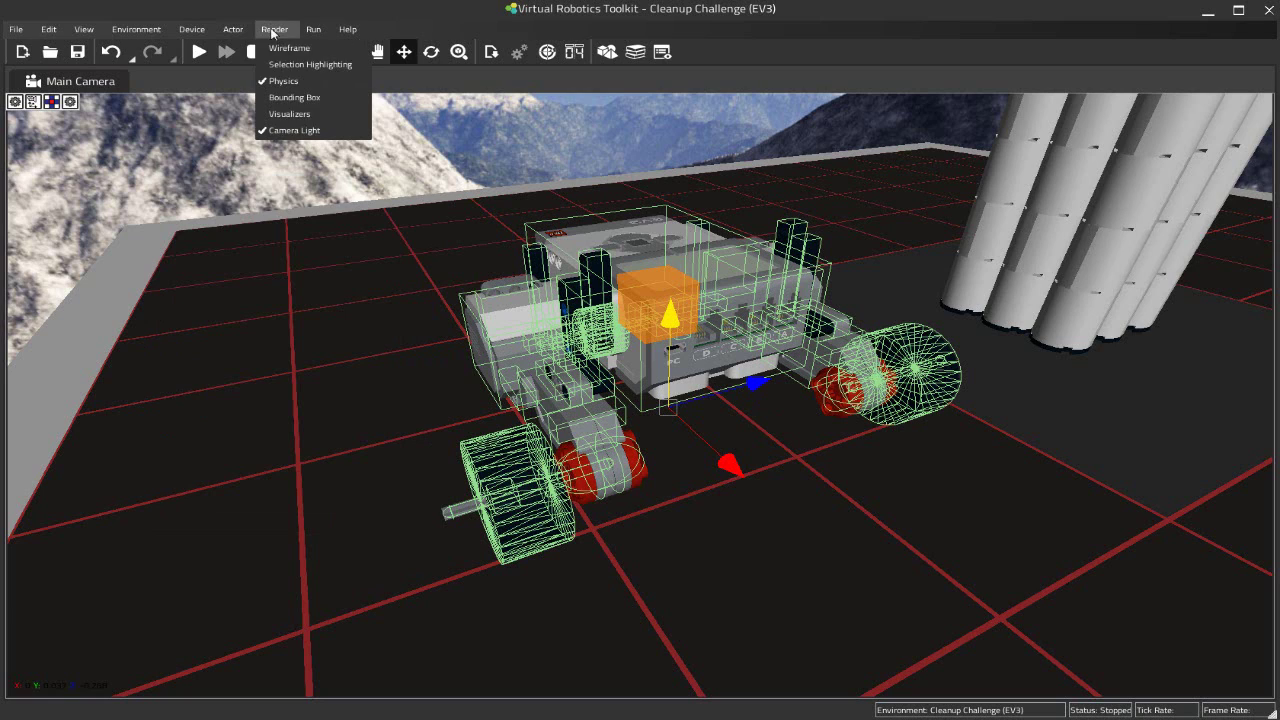
{"action": "left_click", "coordinate": [303, 81]}
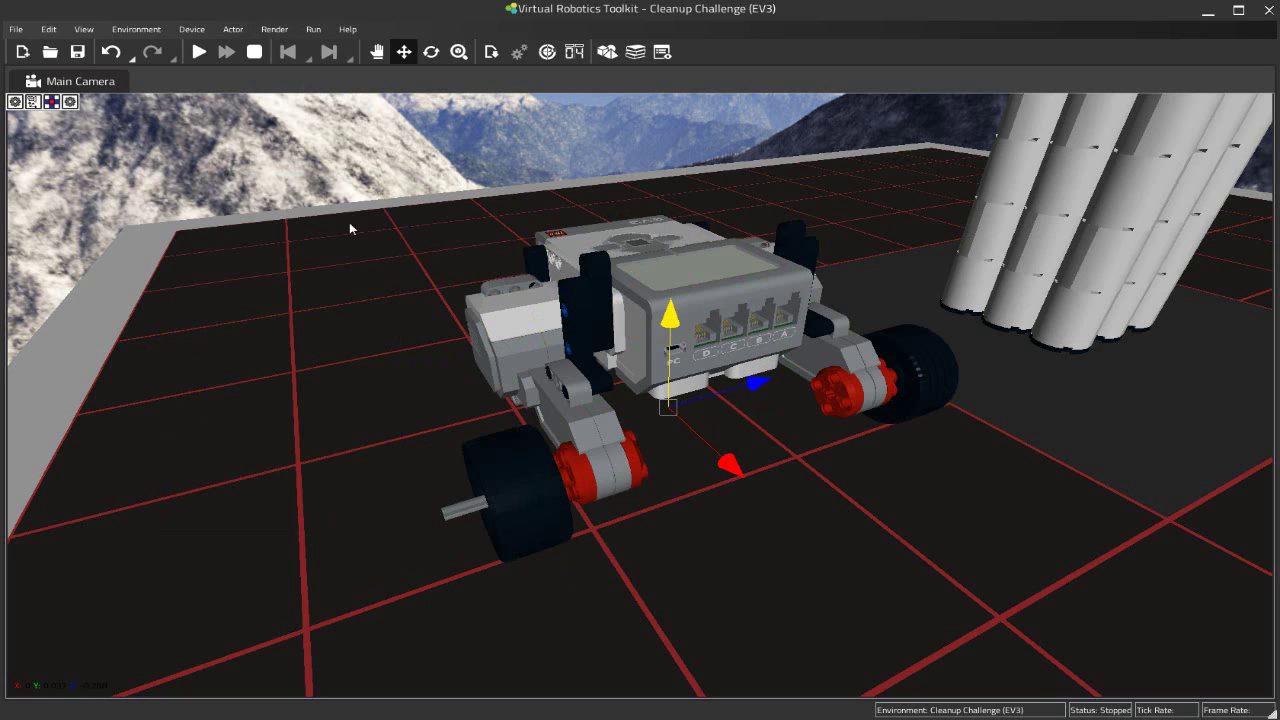
{"action": "left_click", "coordinate": [198, 52]}
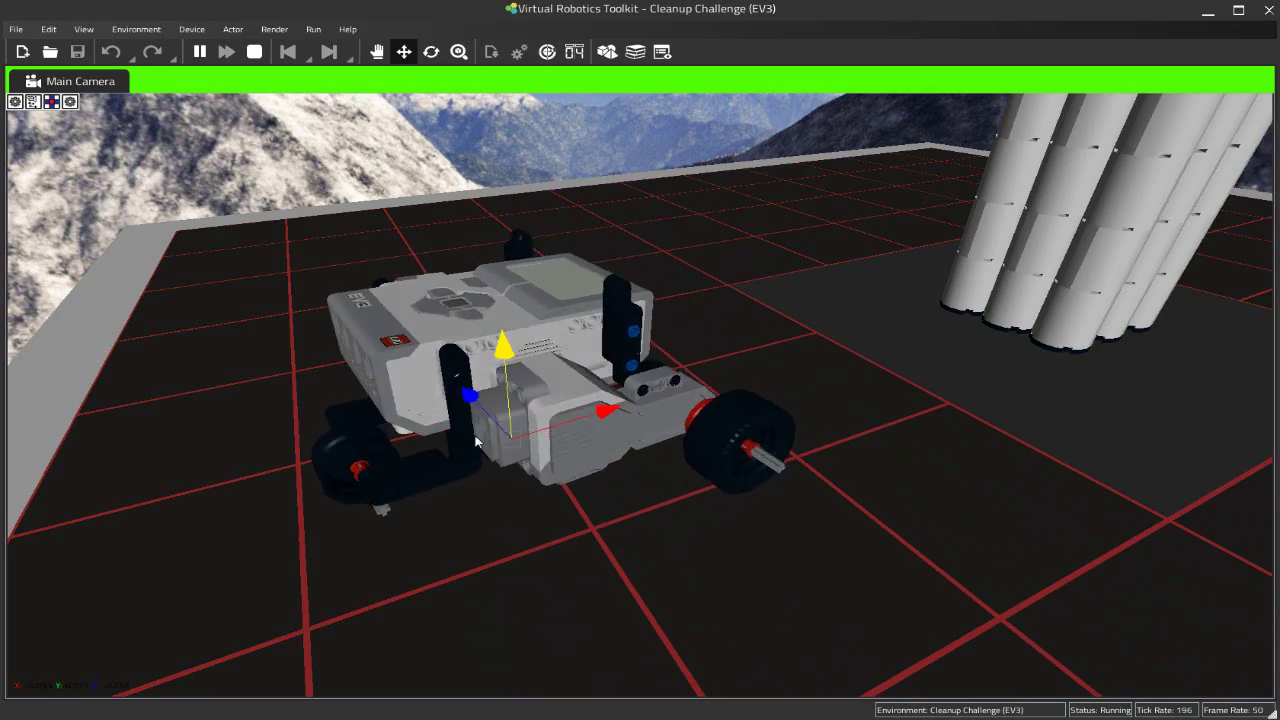
Orbit the camera in close around the running robot and zoom out slightly.
{"action": "right_click_drag", "start_coordinate": [477, 441], "coordinate": [800, 528]}
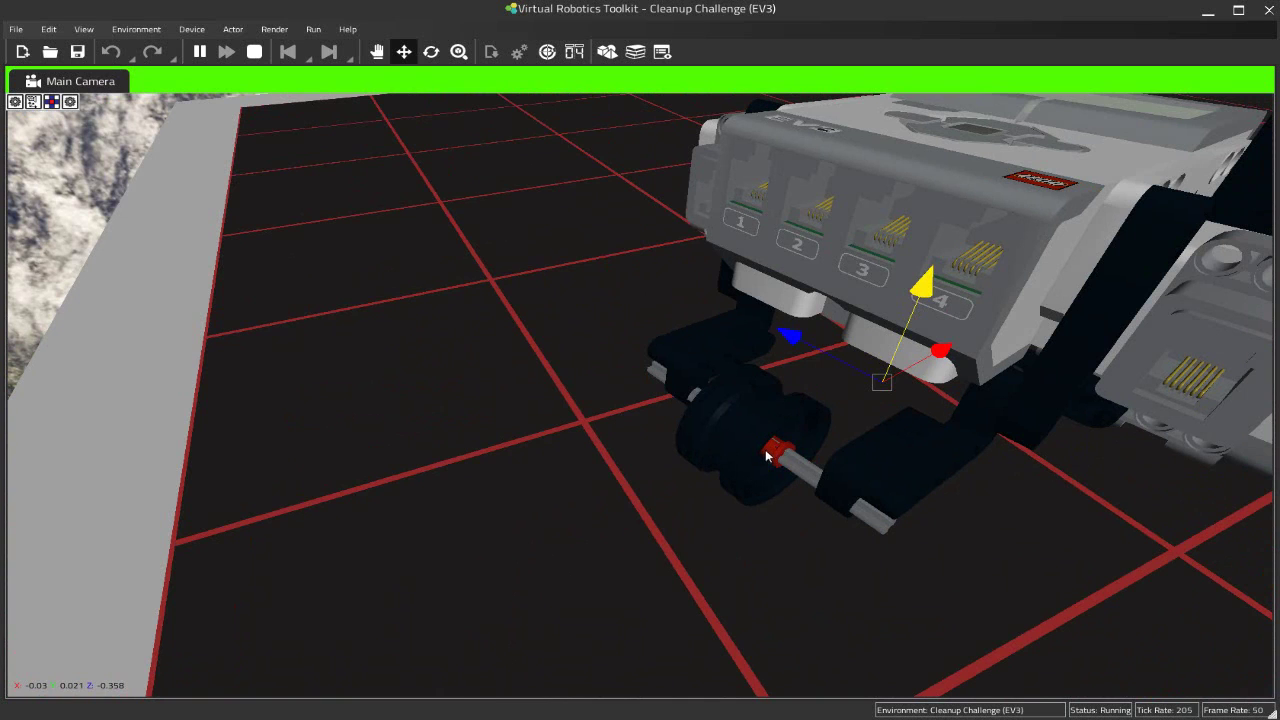
{"action": "right_click_drag", "start_coordinate": [768, 459], "coordinate": [837, 476]}
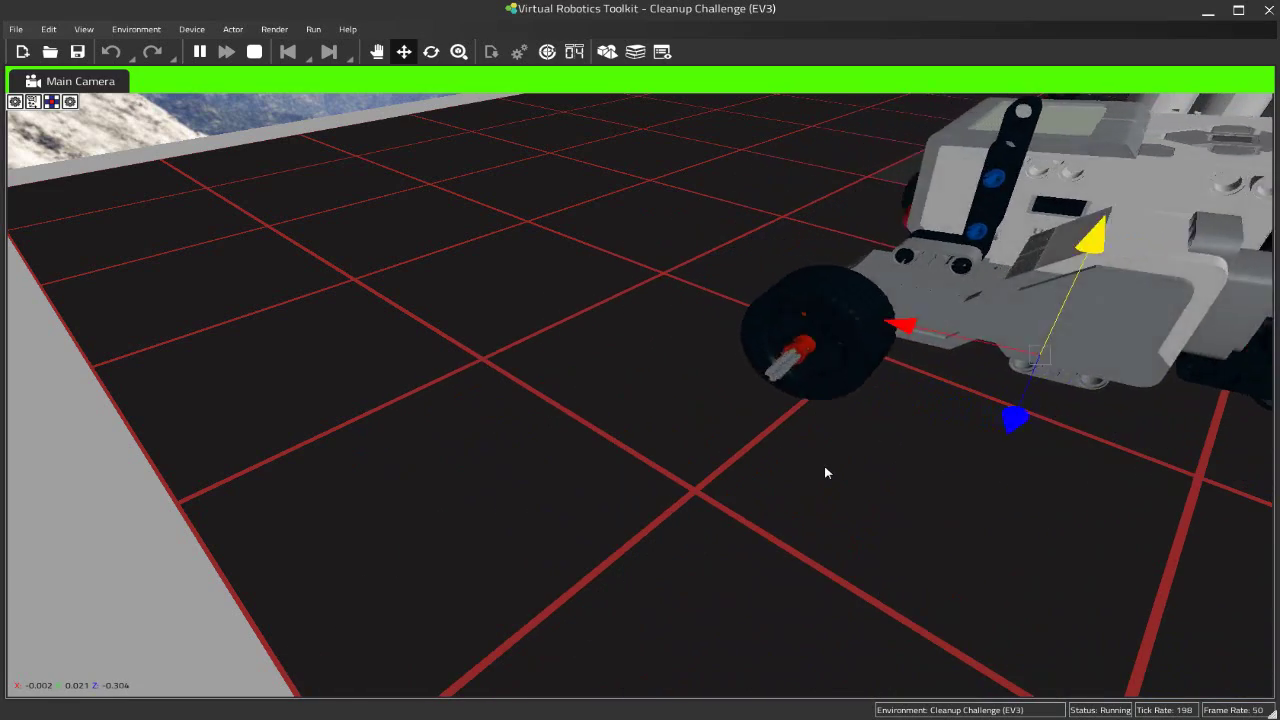
{"action": "scroll", "coordinate": [825, 472], "scroll_direction": "down", "scroll_amount": 5}
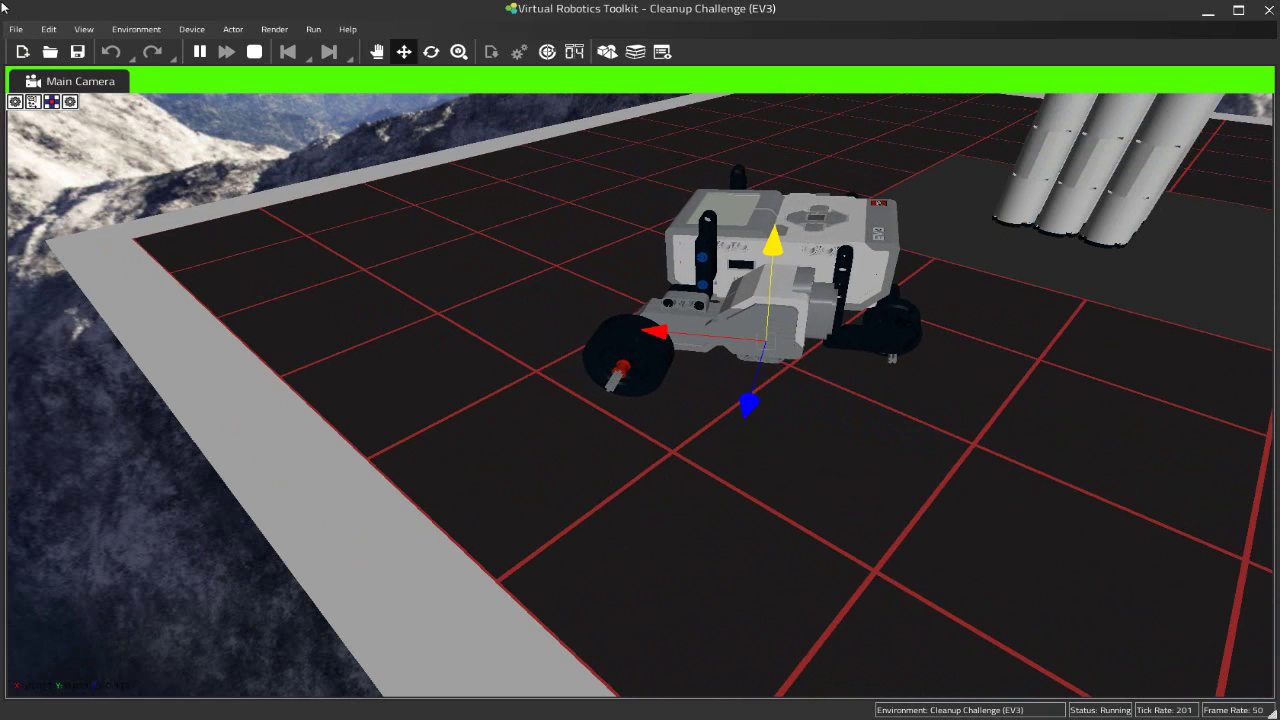
In Preferences' Other page, enable the Keyboard Controls and Camera Controls overlays and confirm with OK.
{"action": "left_click", "coordinate": [17, 30]}
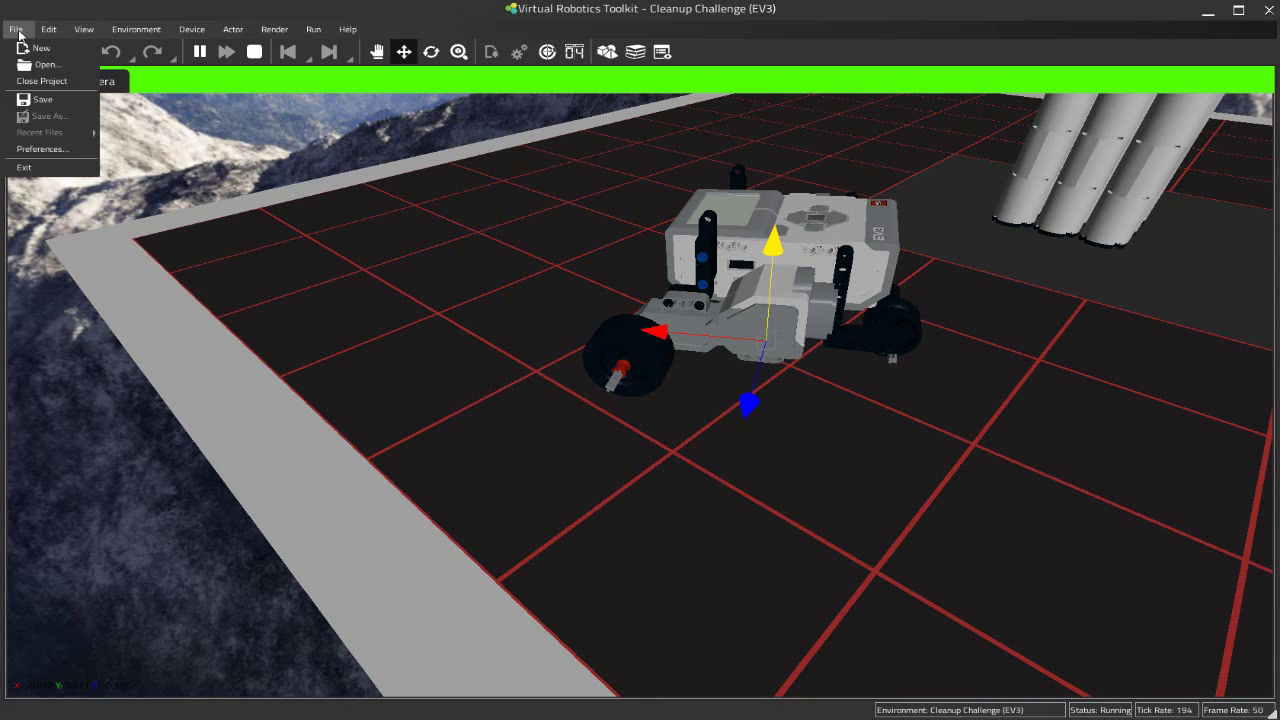
{"action": "left_click", "coordinate": [57, 150]}
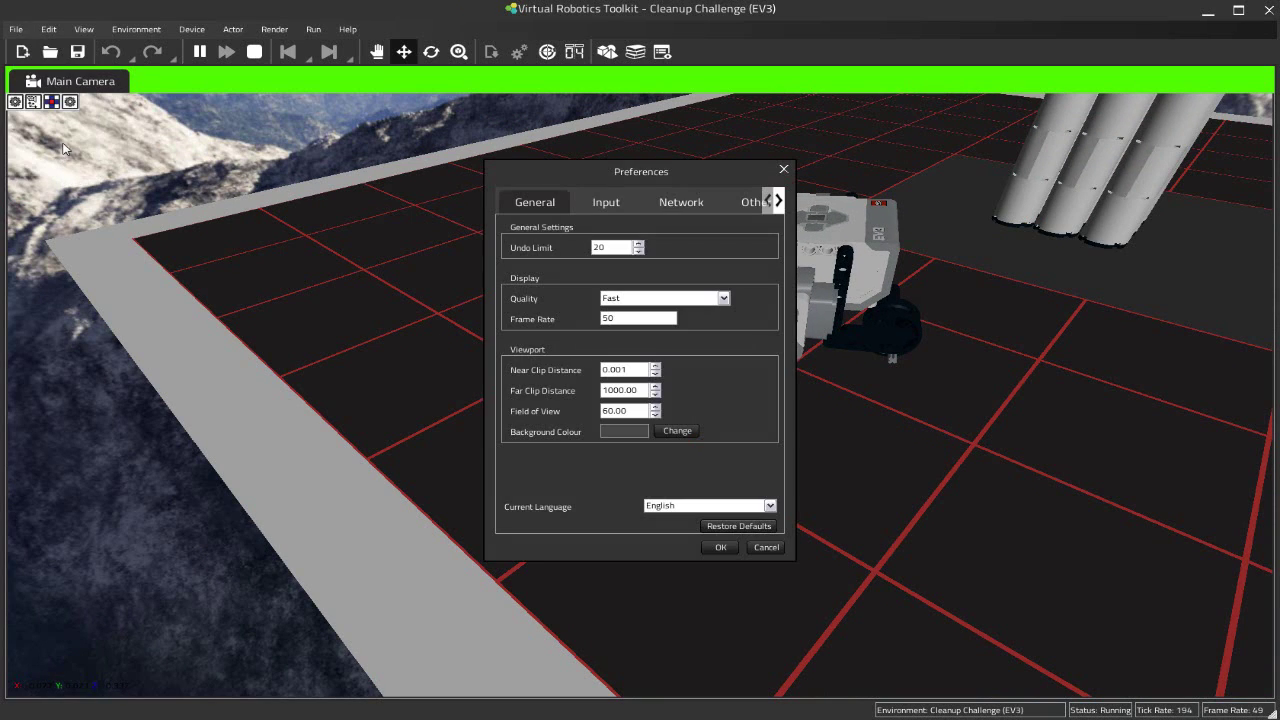
{"action": "left_click", "coordinate": [601, 206]}
{"action": "left_click", "coordinate": [668, 207]}
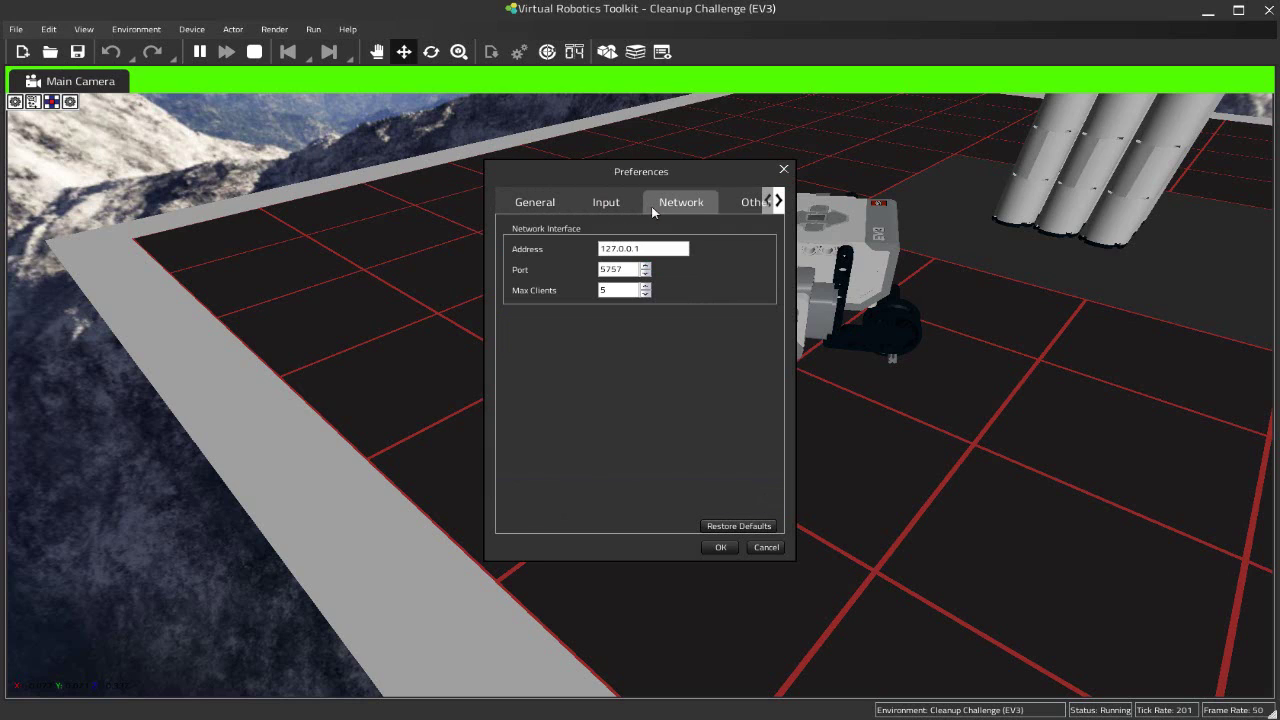
{"action": "left_click", "coordinate": [778, 203]}
{"action": "left_click", "coordinate": [676, 205]}
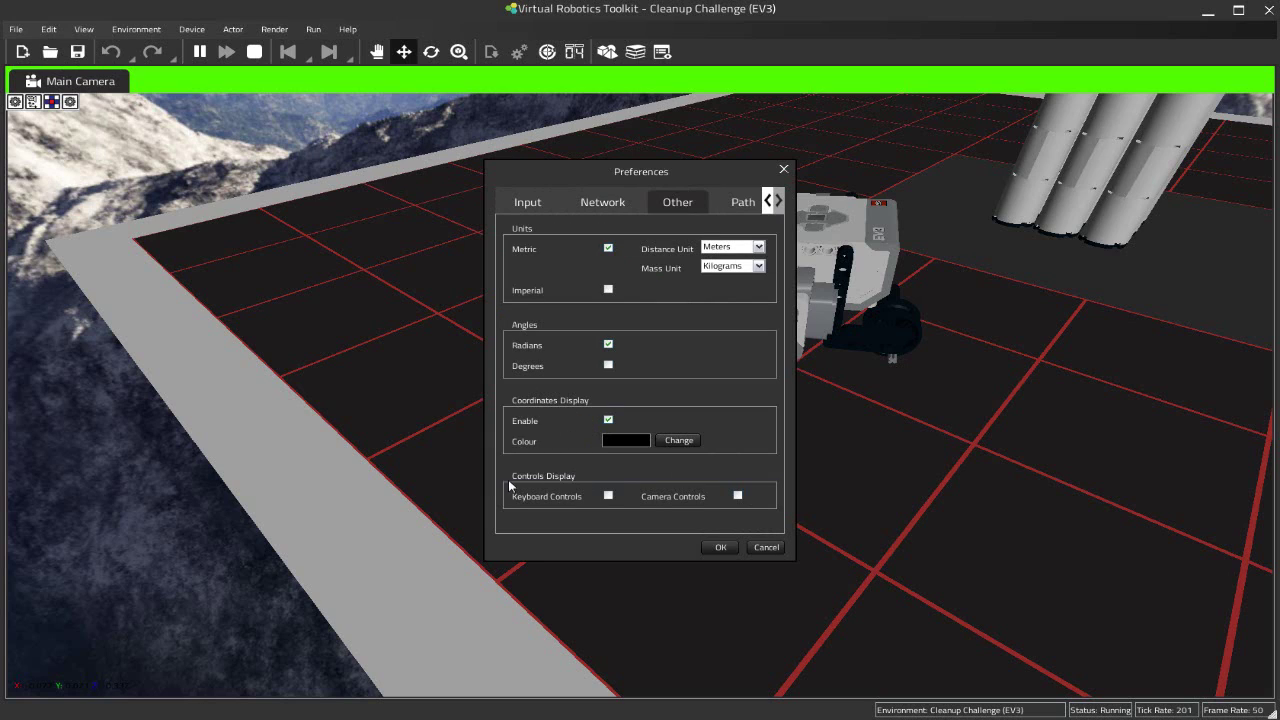
{"action": "left_click", "coordinate": [608, 497]}
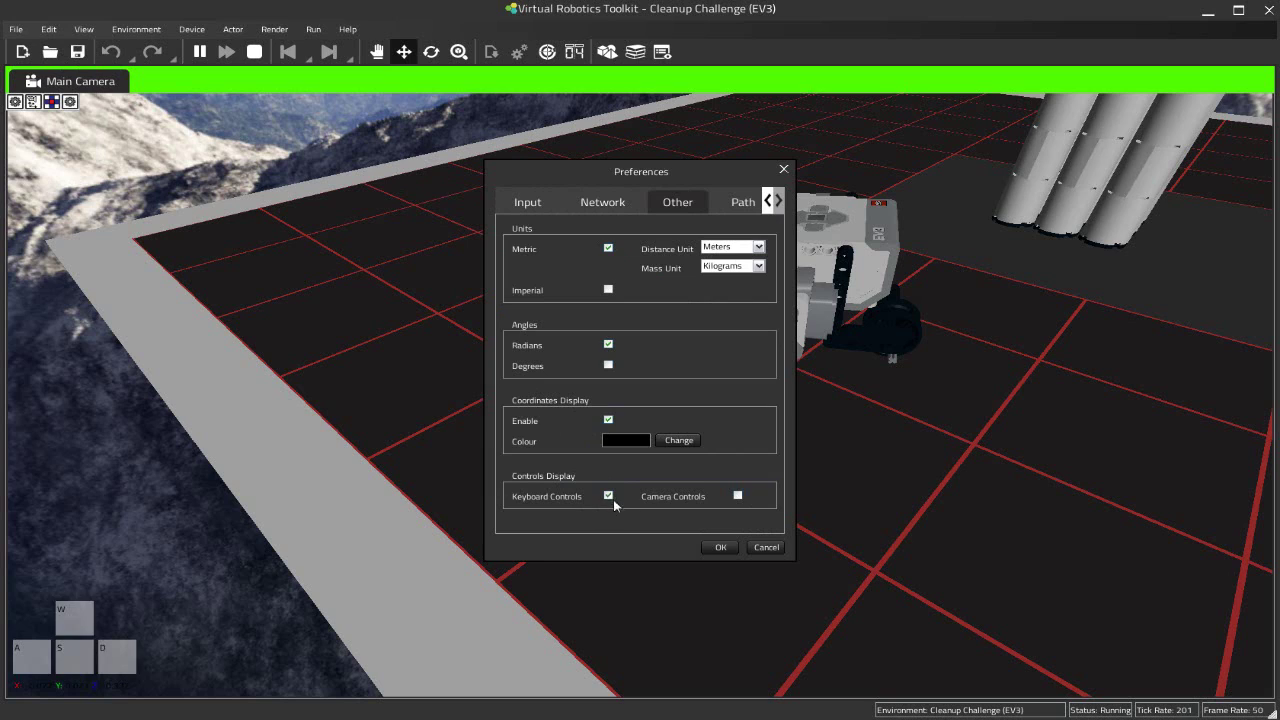
{"action": "left_click", "coordinate": [738, 496]}
{"action": "left_click", "coordinate": [722, 548]}
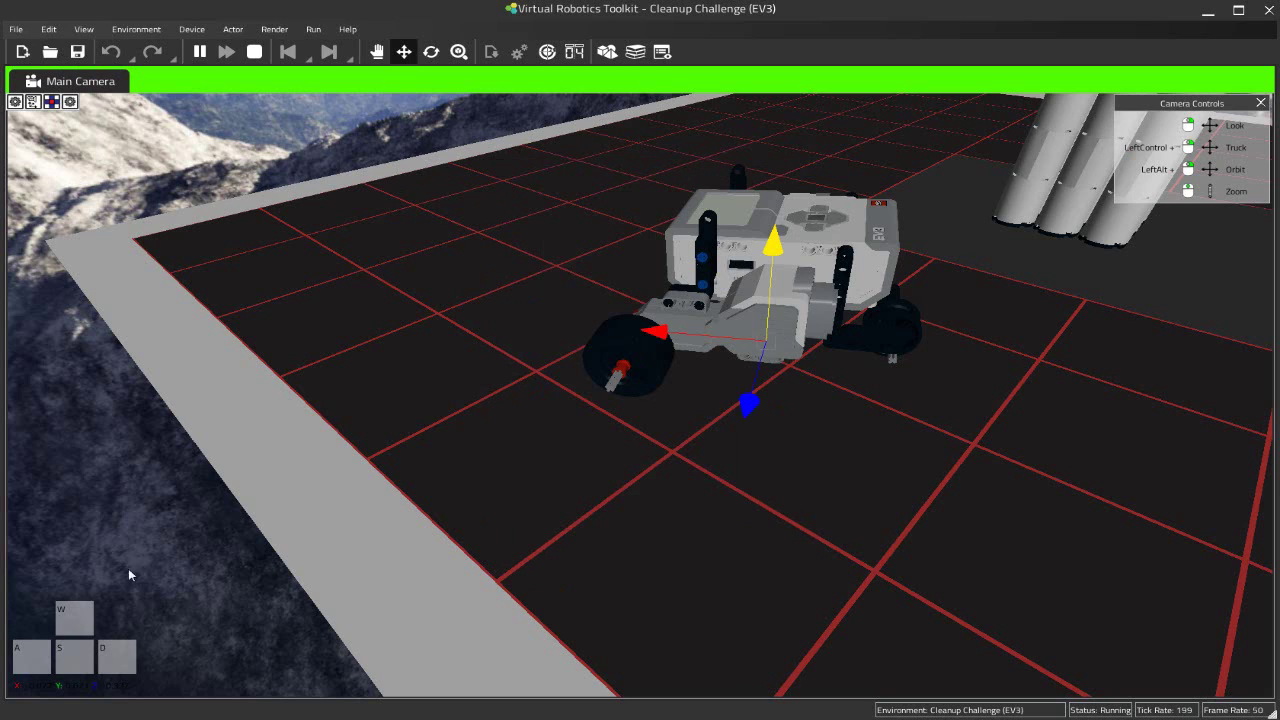
Drive the robot with W, S, A and D: forward, backward, then turning left and right.
{"action": "key", "text": "w"}
{"action": "key", "text": "s"}
{"action": "key", "text": "w"}
{"action": "key", "text": "s"}
{"action": "key", "text": "a"}
{"action": "key", "text": "d"}
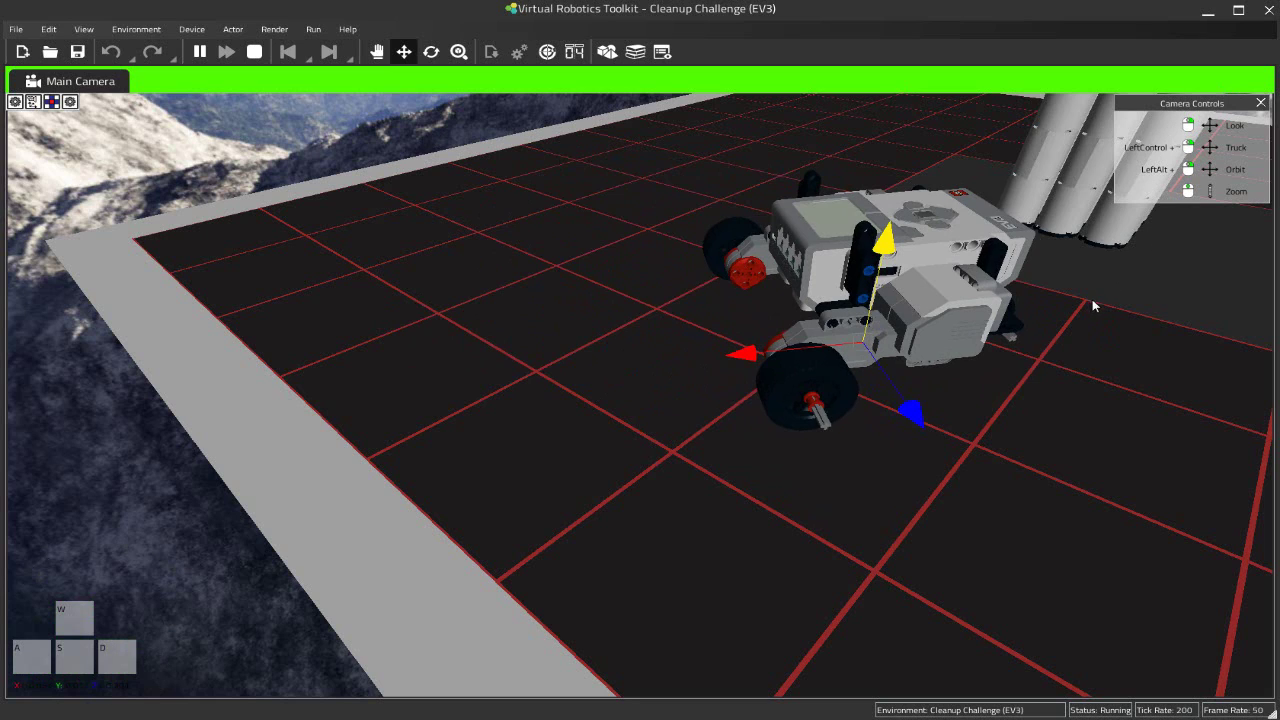
Look toward the tower, pan across the arena, orbit to the robot's other side, and zoom.
{"action": "right_click_drag", "start_coordinate": [1090, 307], "coordinate": [1093, 274]}
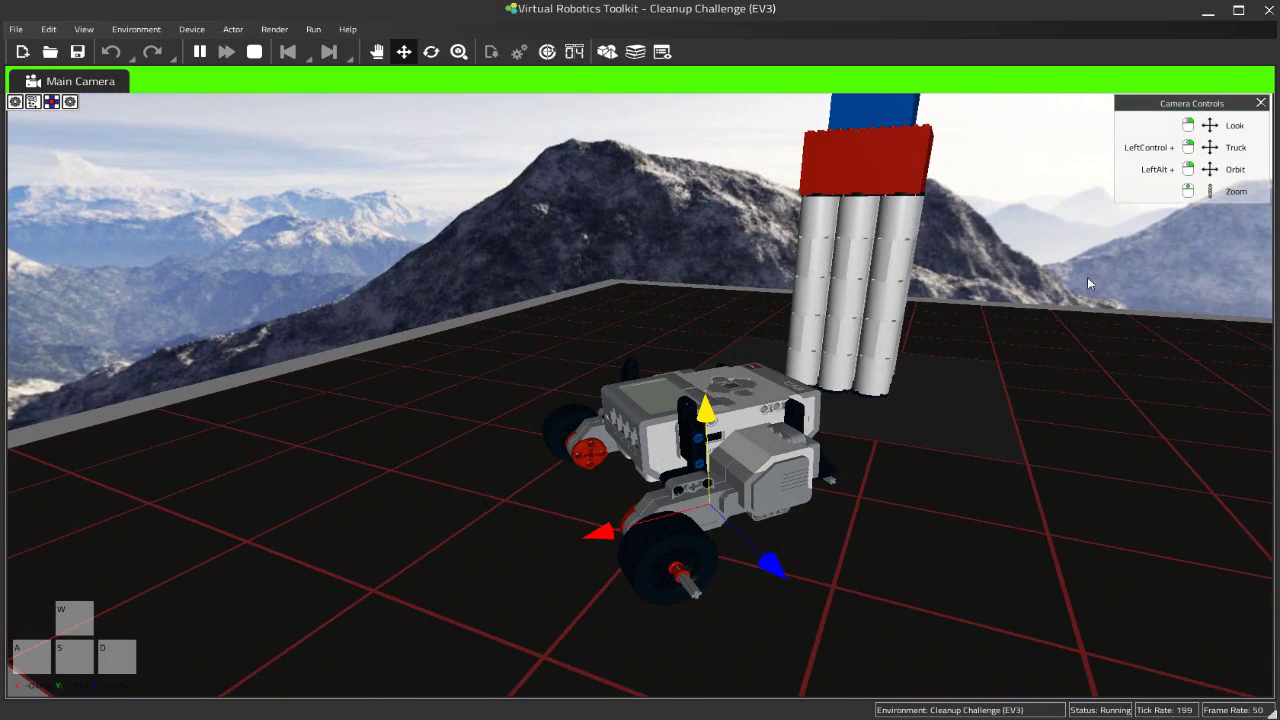
{"action": "right_click_drag", "start_coordinate": [1087, 277], "coordinate": [865, 338], "text": "ctrl"}
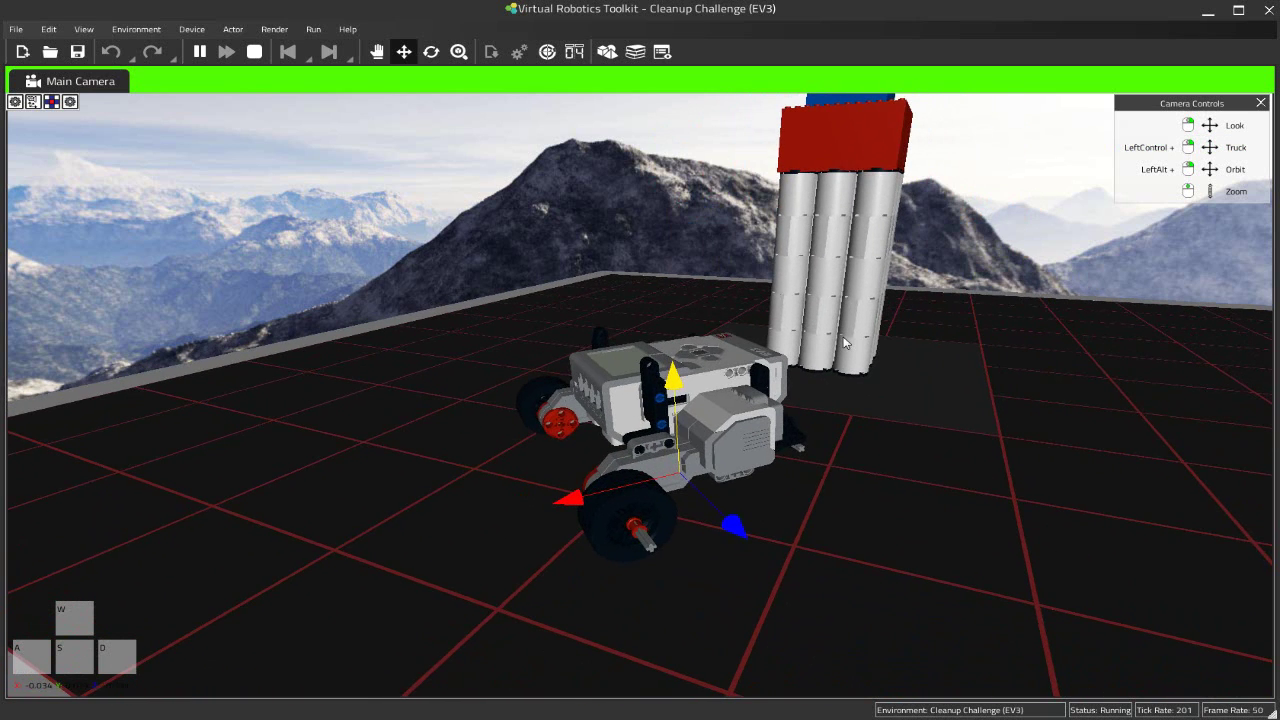
{"action": "right_click_drag", "start_coordinate": [828, 328], "coordinate": [629, 412], "text": "alt"}
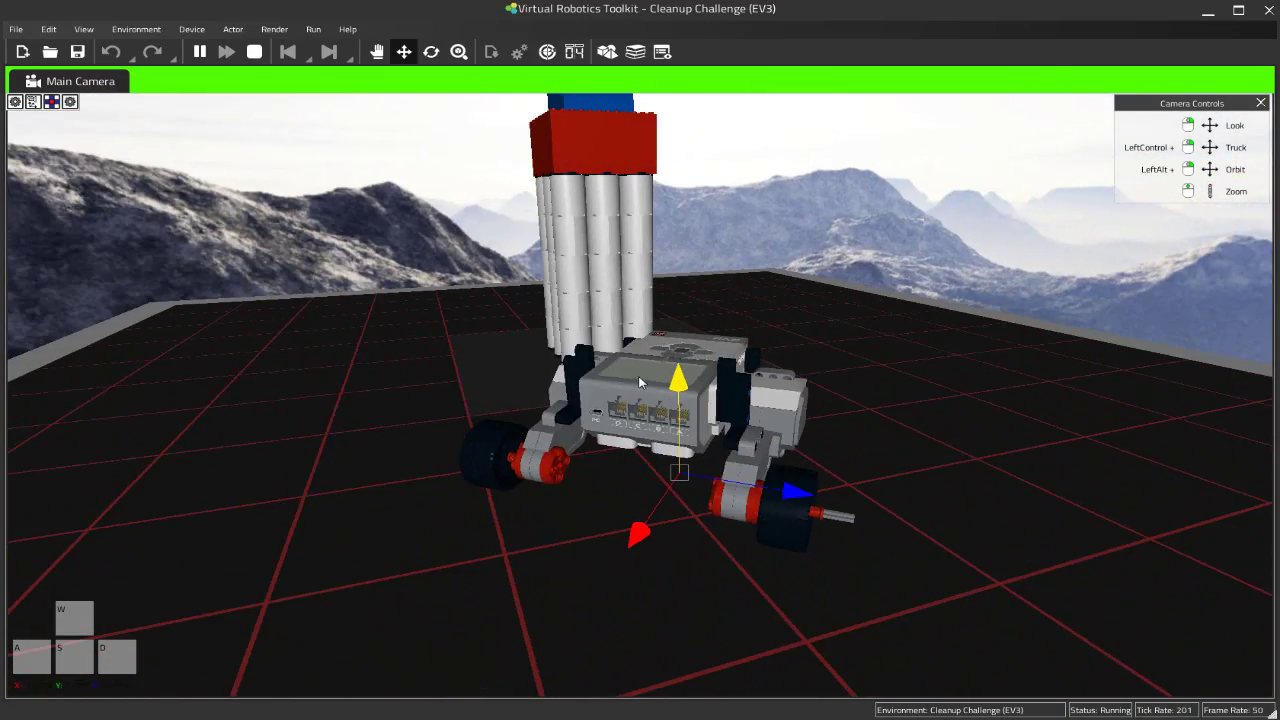
{"action": "scroll", "coordinate": [640, 383], "scroll_direction": "down", "scroll_amount": 5}
{"action": "scroll", "coordinate": [640, 383], "scroll_direction": "up", "scroll_amount": 8}
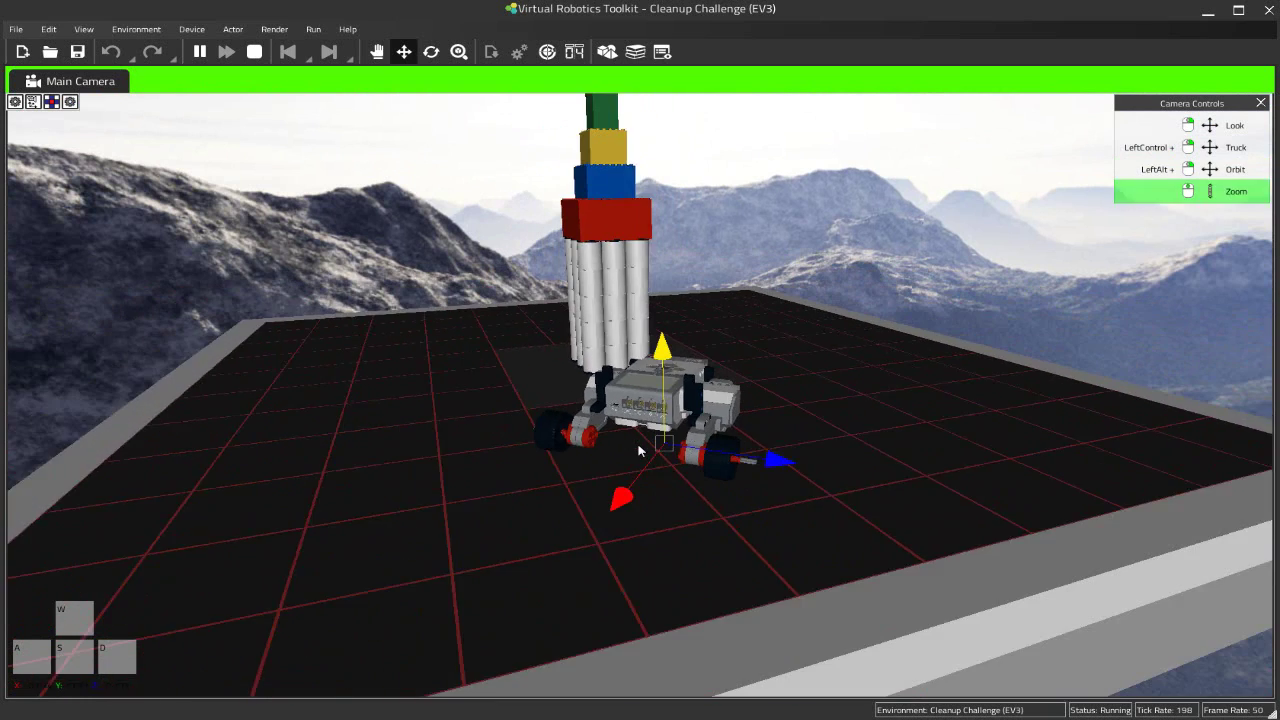